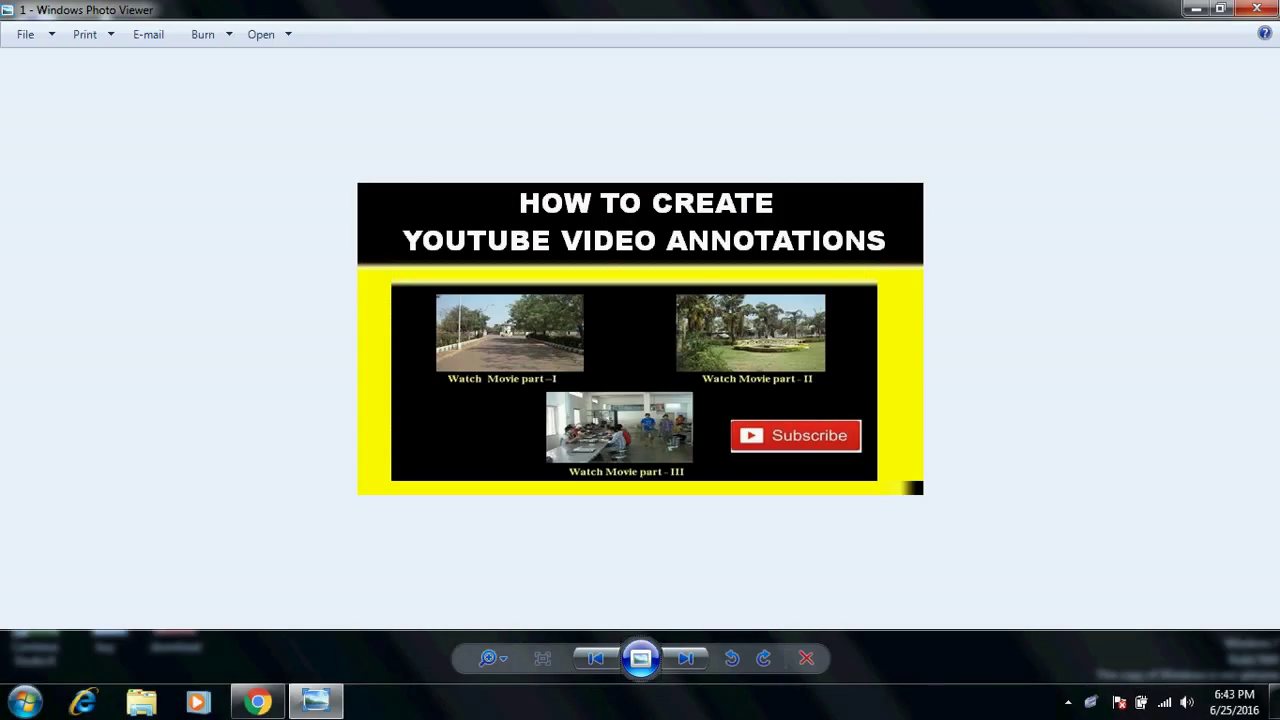
Close the title image in Photo Viewer and return to the YouTube 'Untitled' video page
{"action": "left_click", "coordinate": [1262, 9]}
{"action": "left_click", "coordinate": [257, 703]}
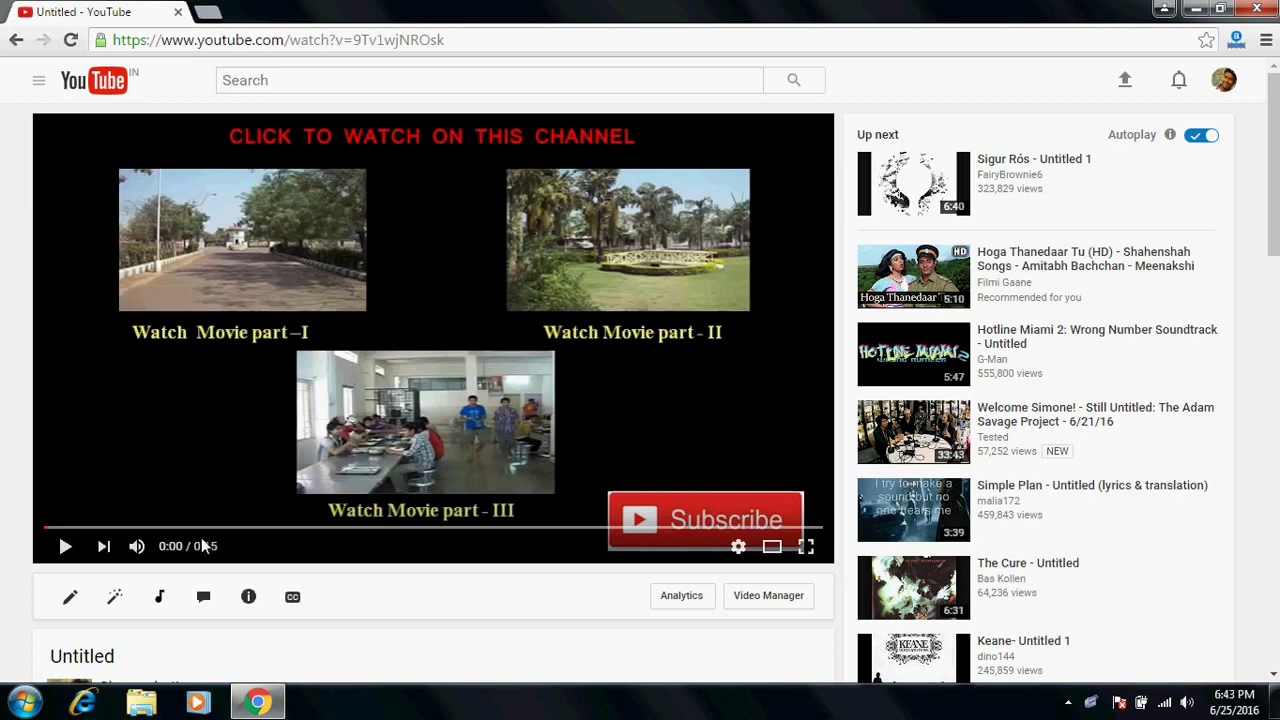
{"action": "left_click", "coordinate": [66, 546]}
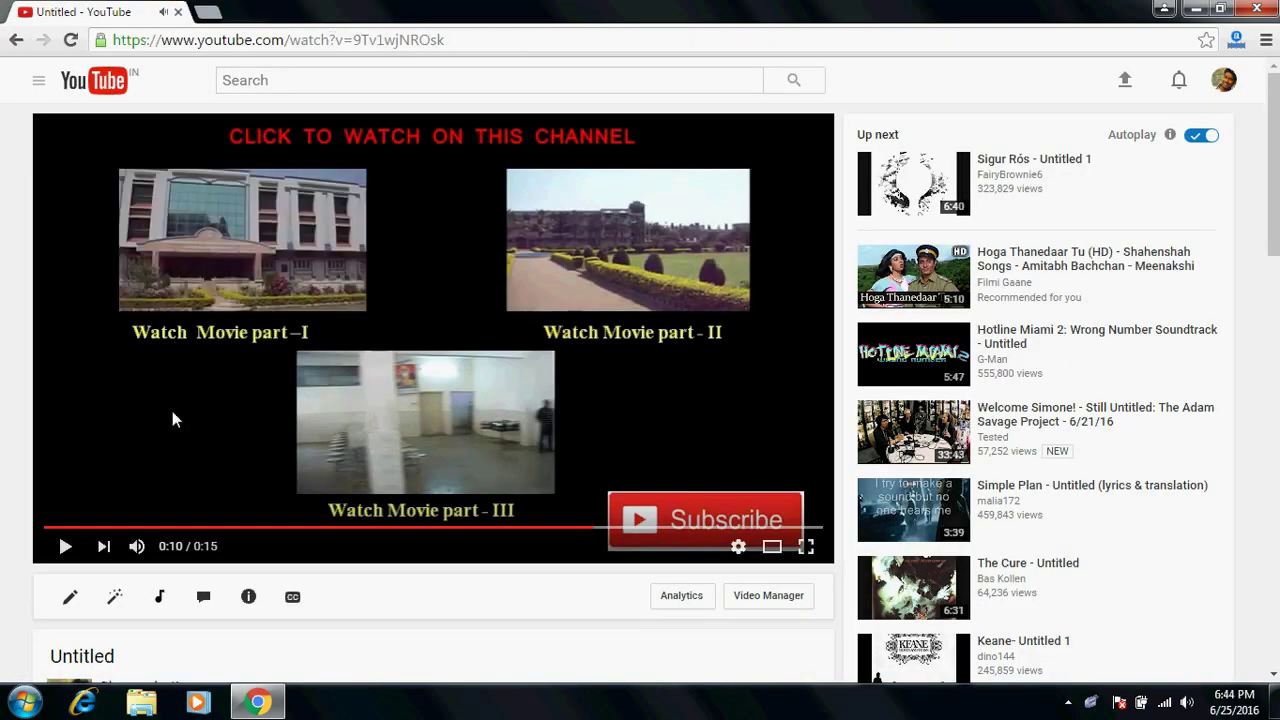
{"action": "left_click", "coordinate": [64, 550]}
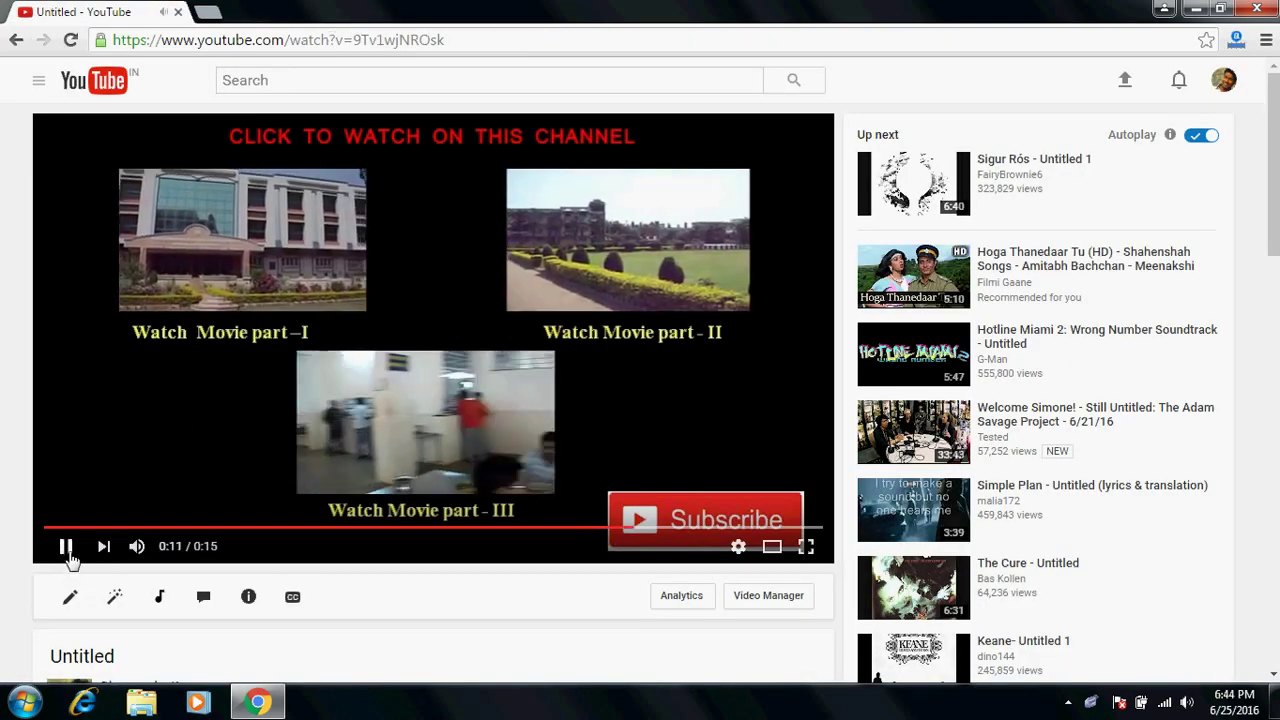
{"action": "left_click", "coordinate": [67, 551]}
{"action": "left_click", "coordinate": [113, 528]}
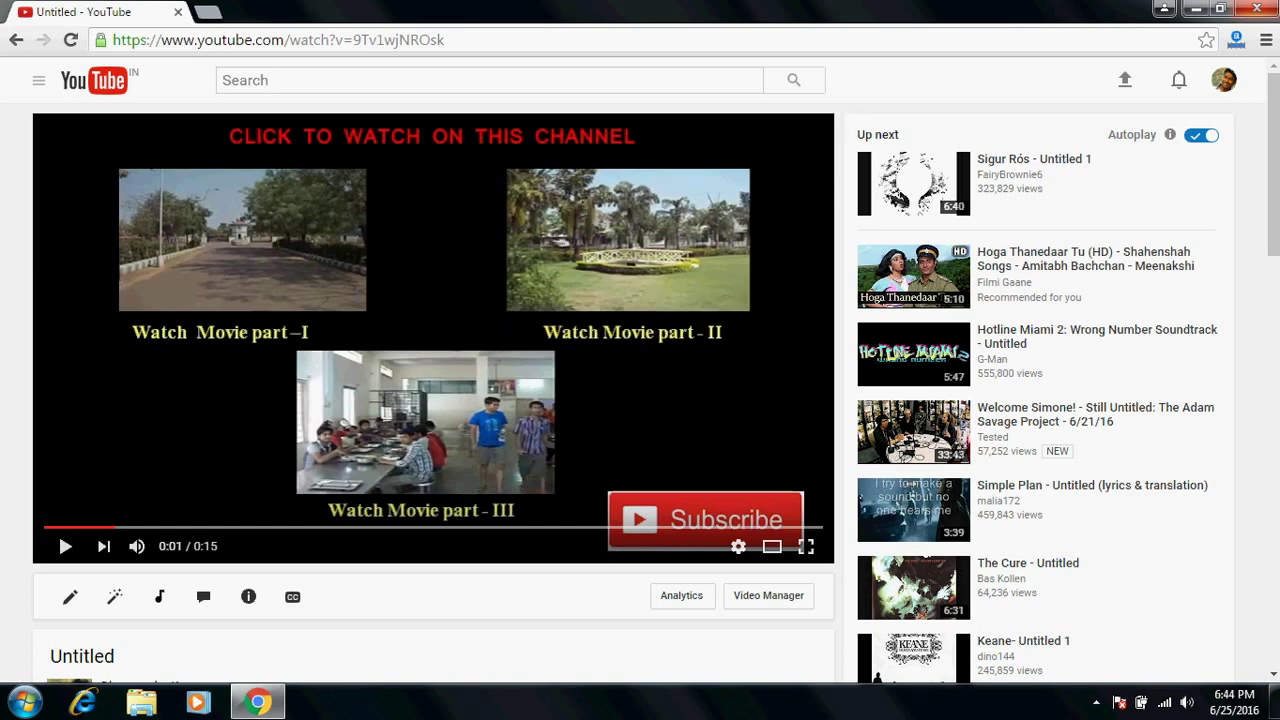
Minimize Chrome and play Untitled.mp4 from the desktop in VLC
{"action": "left_click", "coordinate": [1196, 9]}
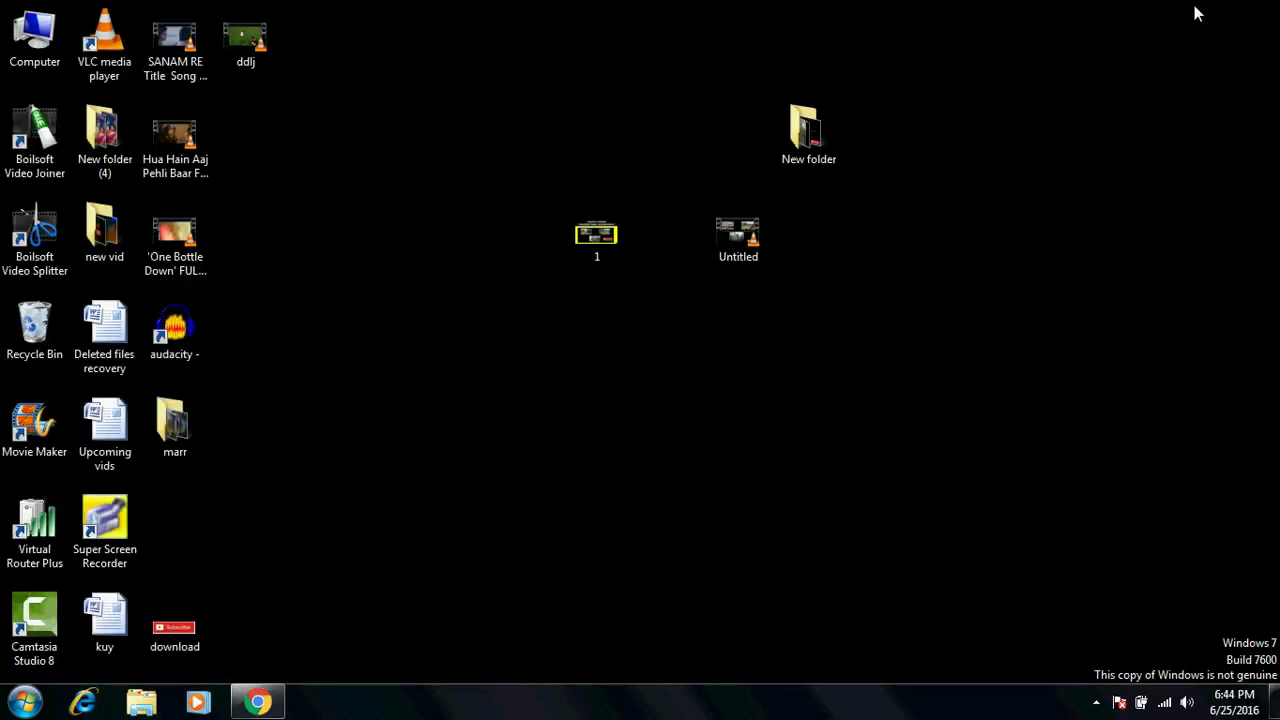
{"action": "left_click", "coordinate": [730, 237]}
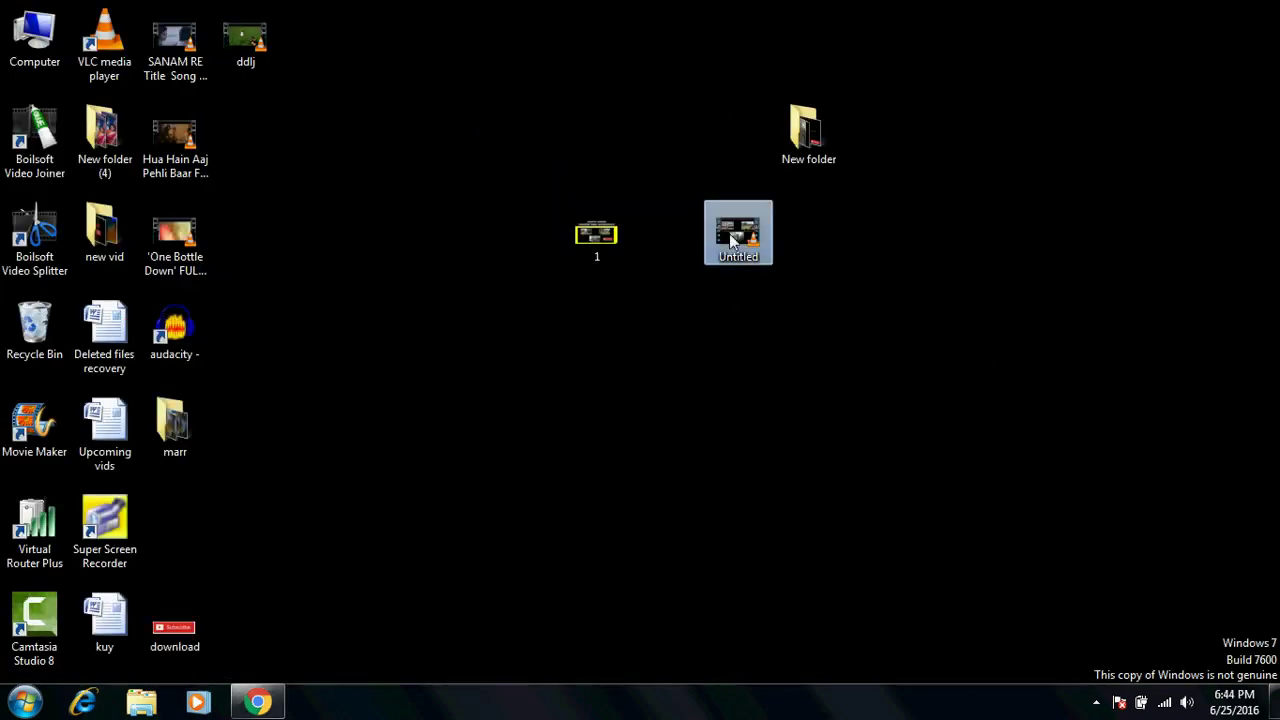
{"action": "double_click", "coordinate": [729, 233]}
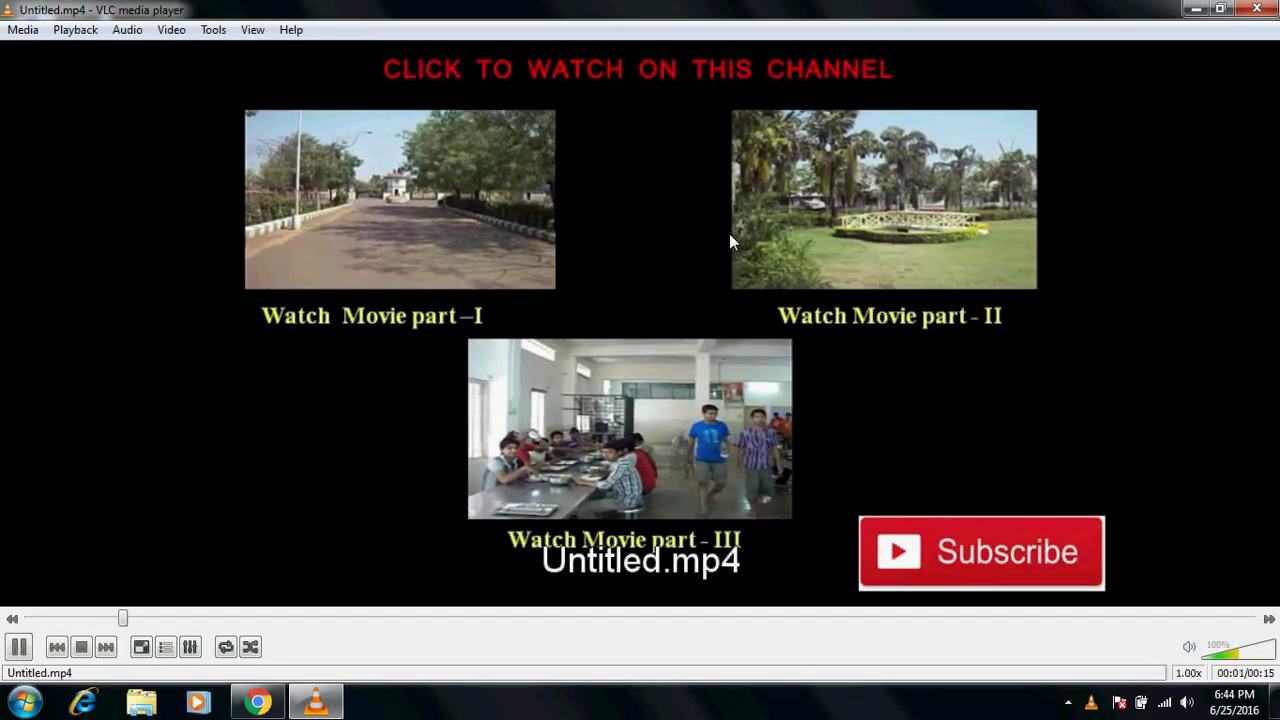
{"action": "left_click", "coordinate": [1257, 10]}
Open the New folder and preview clip 1
{"action": "double_click", "coordinate": [808, 138]}
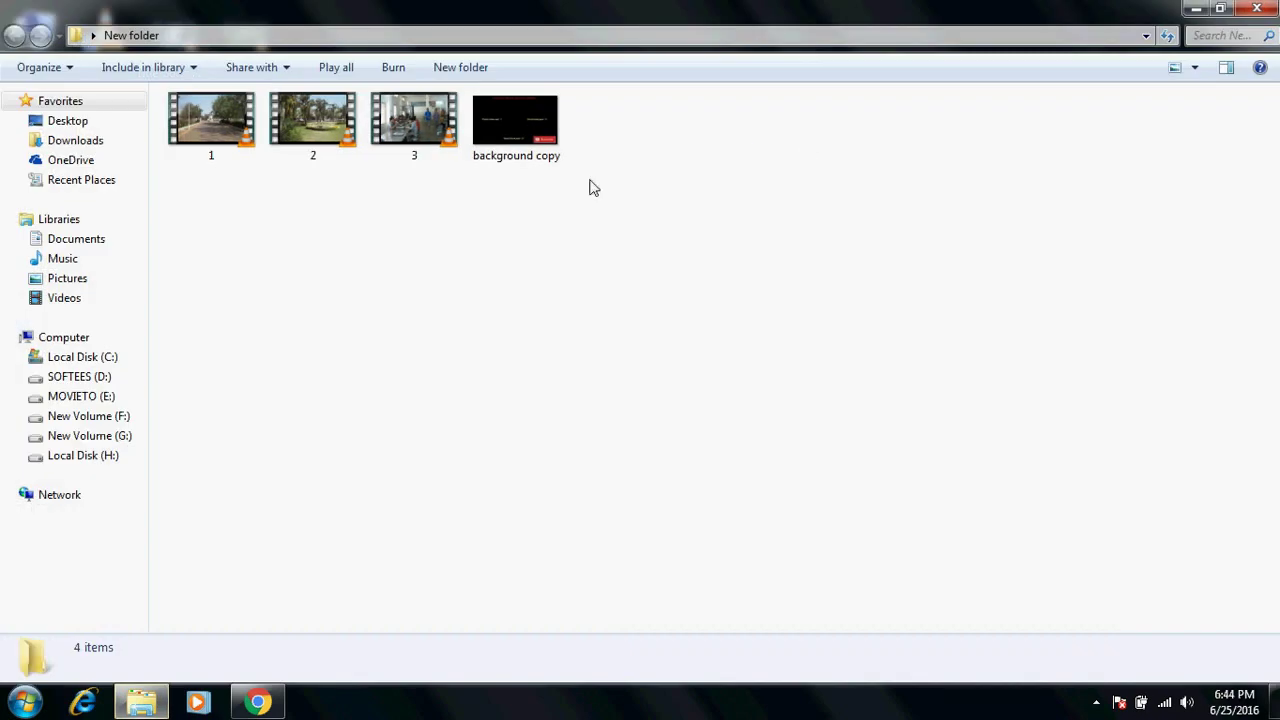
{"action": "left_click", "coordinate": [199, 123]}
{"action": "left_click", "coordinate": [317, 127]}
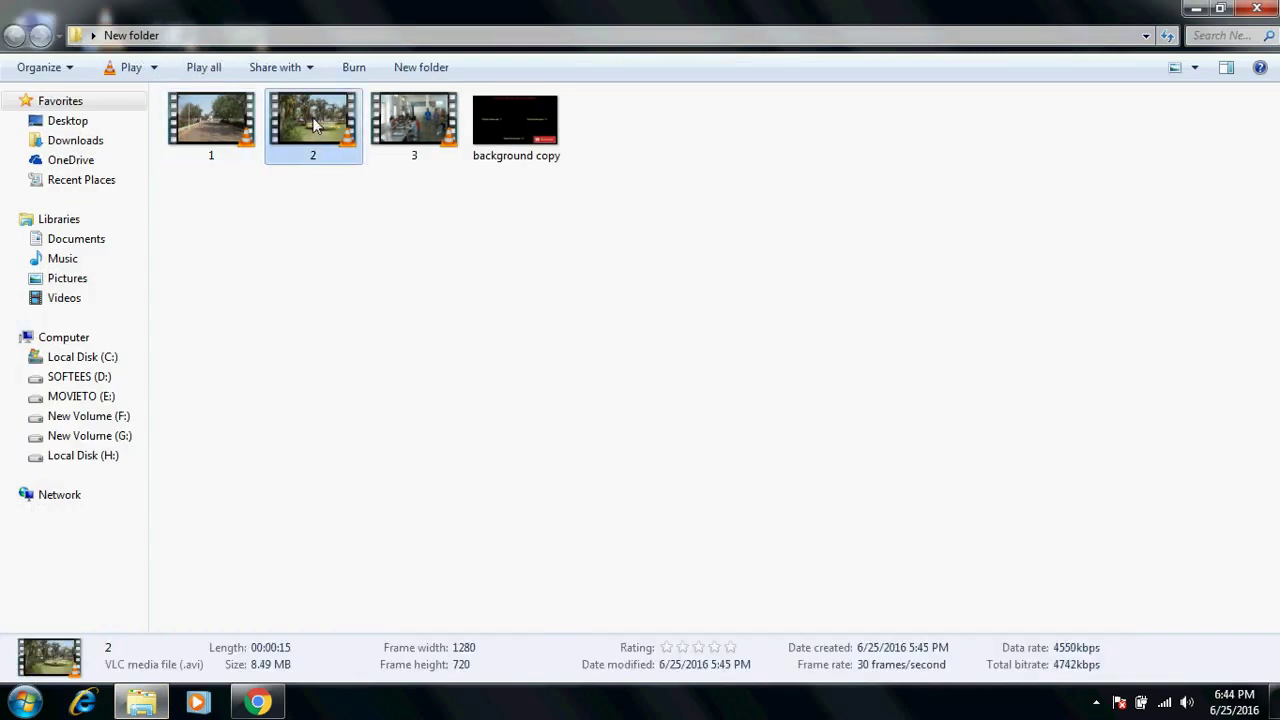
{"action": "left_click", "coordinate": [418, 127]}
{"action": "double_click", "coordinate": [216, 128]}
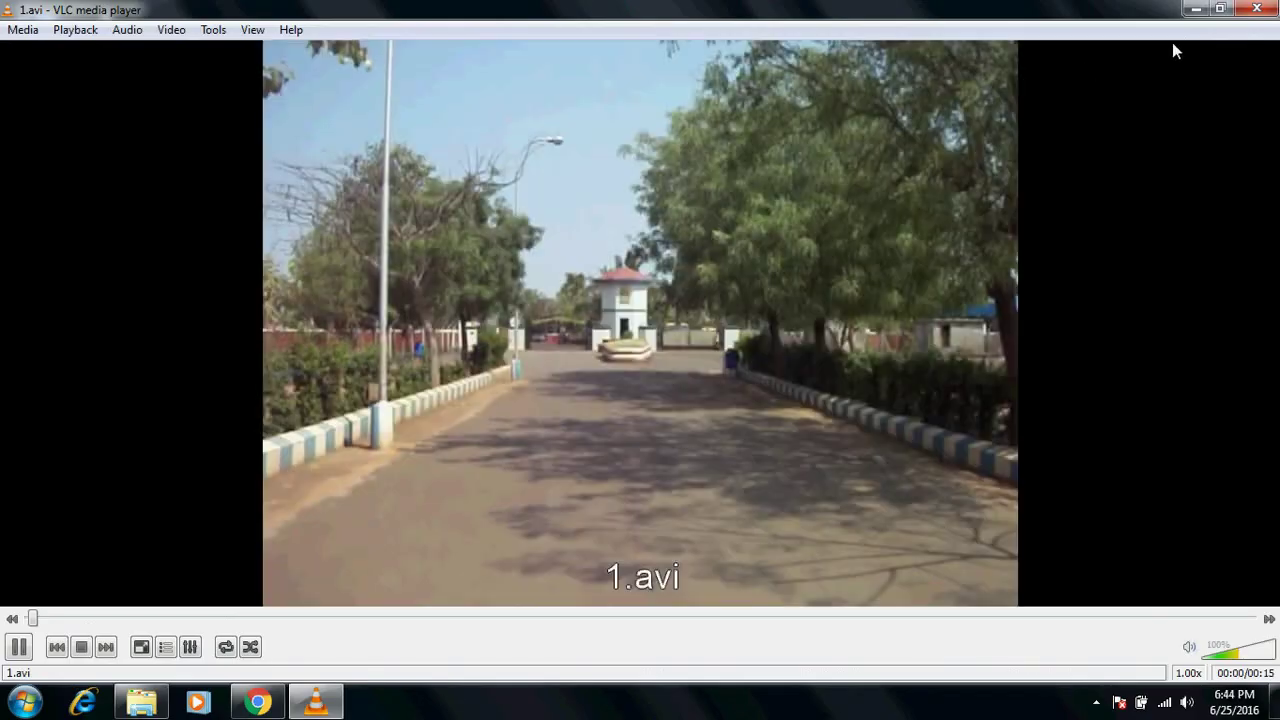
{"action": "left_click", "coordinate": [1256, 9]}
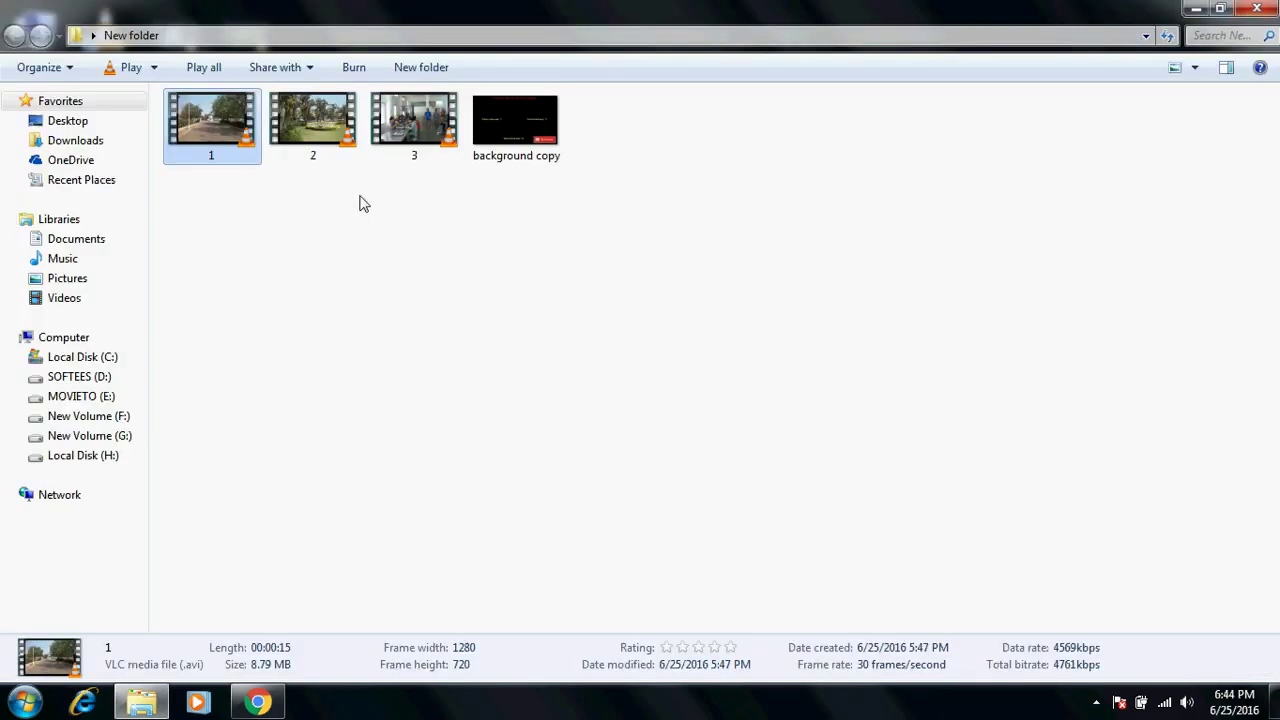
Preview clips 2 and 3, then open the background copy image
{"action": "left_click", "coordinate": [313, 135]}
{"action": "double_click", "coordinate": [313, 135]}
{"action": "key", "text": "alt+F4"}
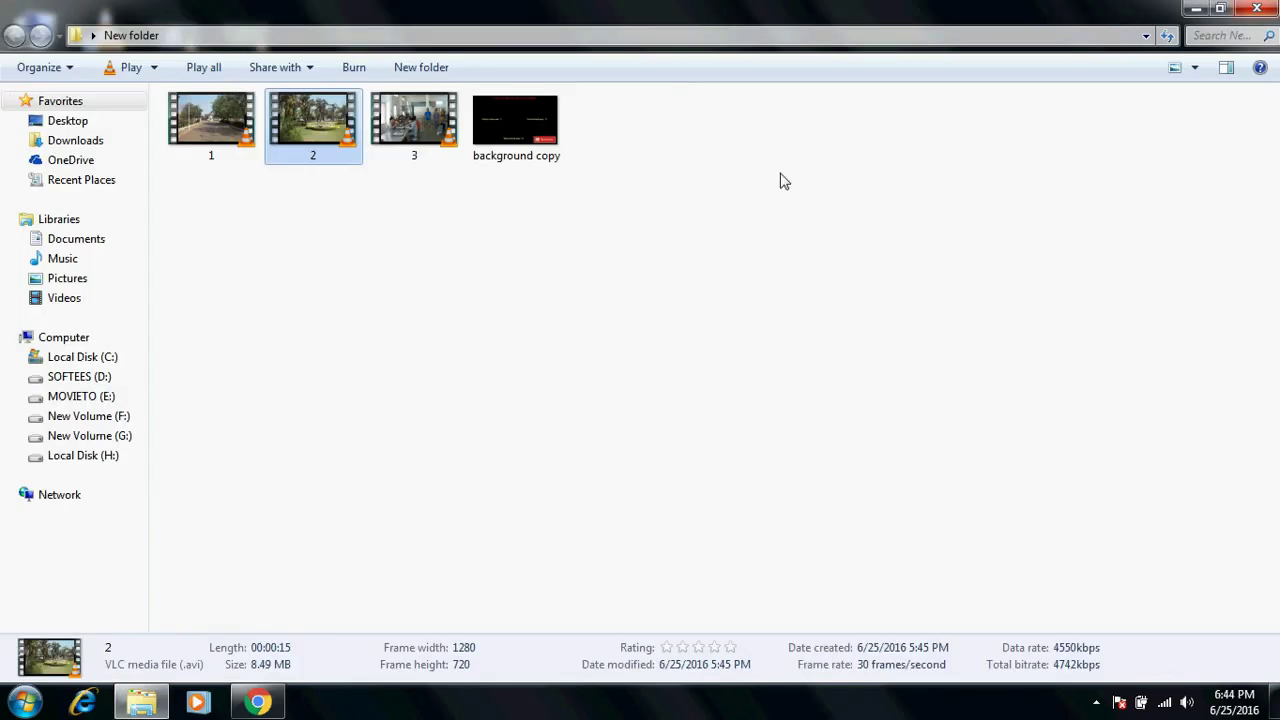
{"action": "double_click", "coordinate": [437, 152]}
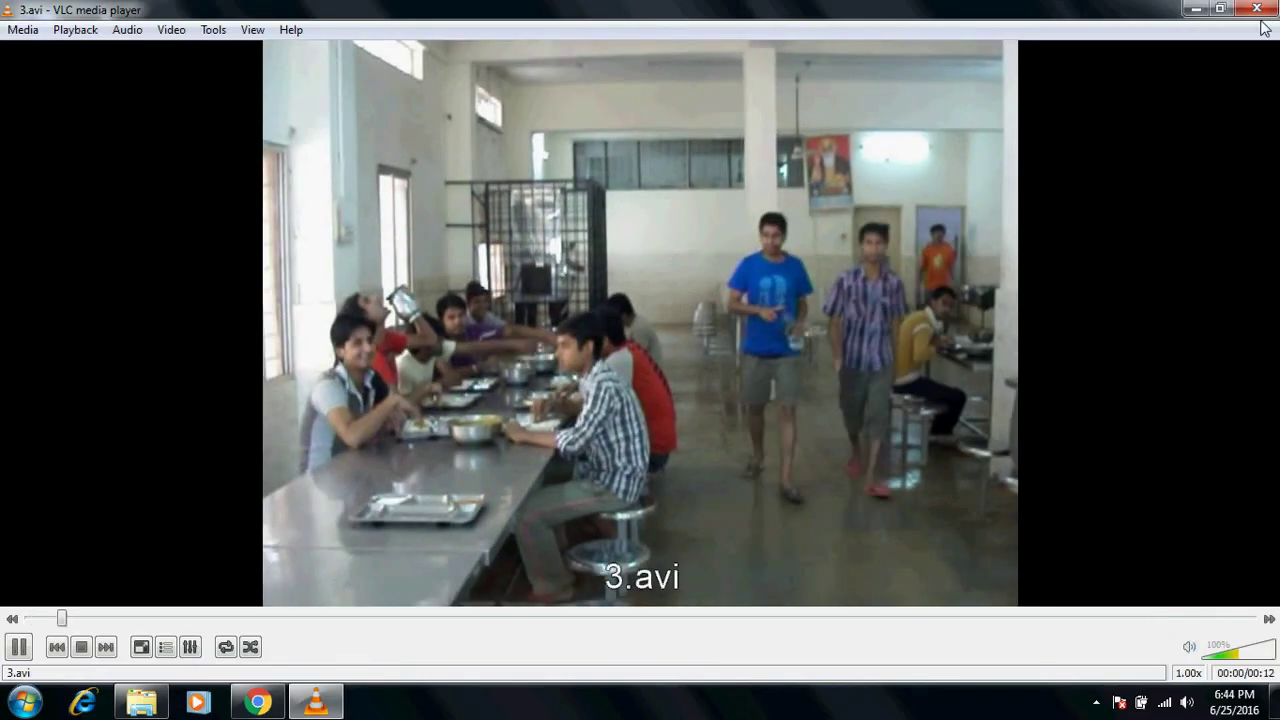
{"action": "left_click", "coordinate": [1256, 16]}
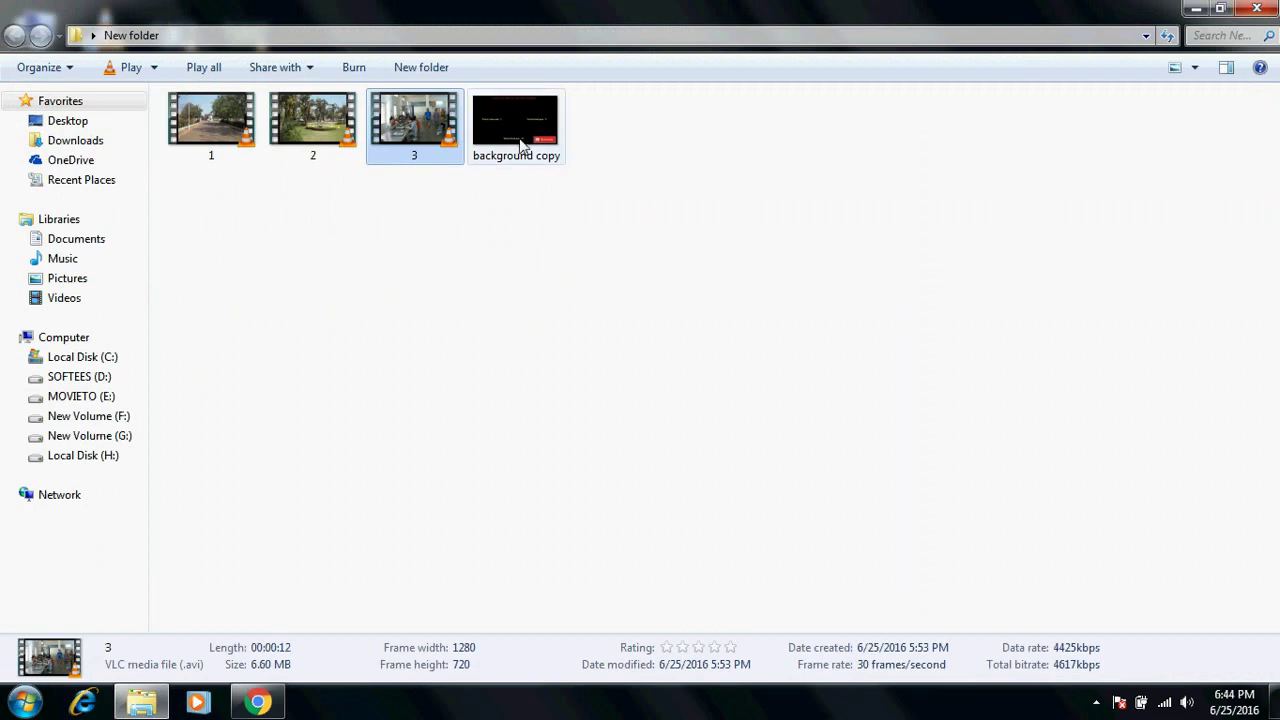
{"action": "double_click", "coordinate": [501, 130]}
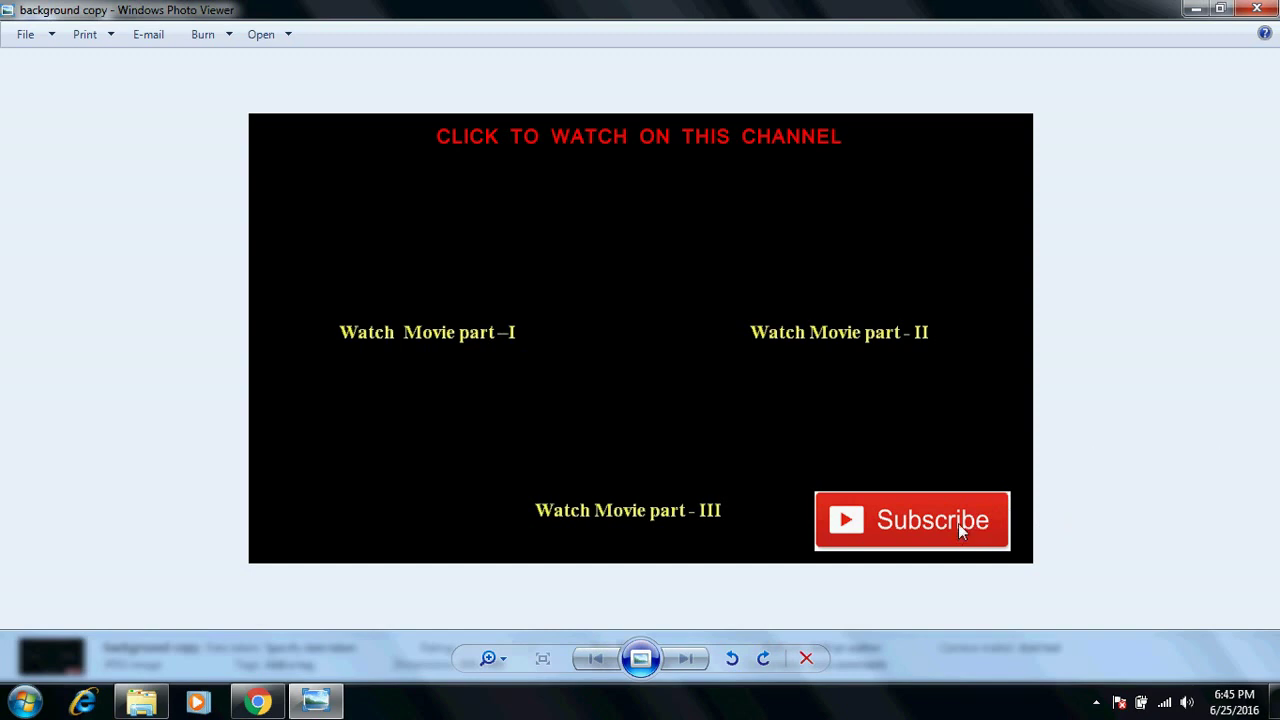
Close Photo Viewer, minimize the folder and select the Camtasia Studio 8 shortcut
{"action": "left_click", "coordinate": [1258, 9]}
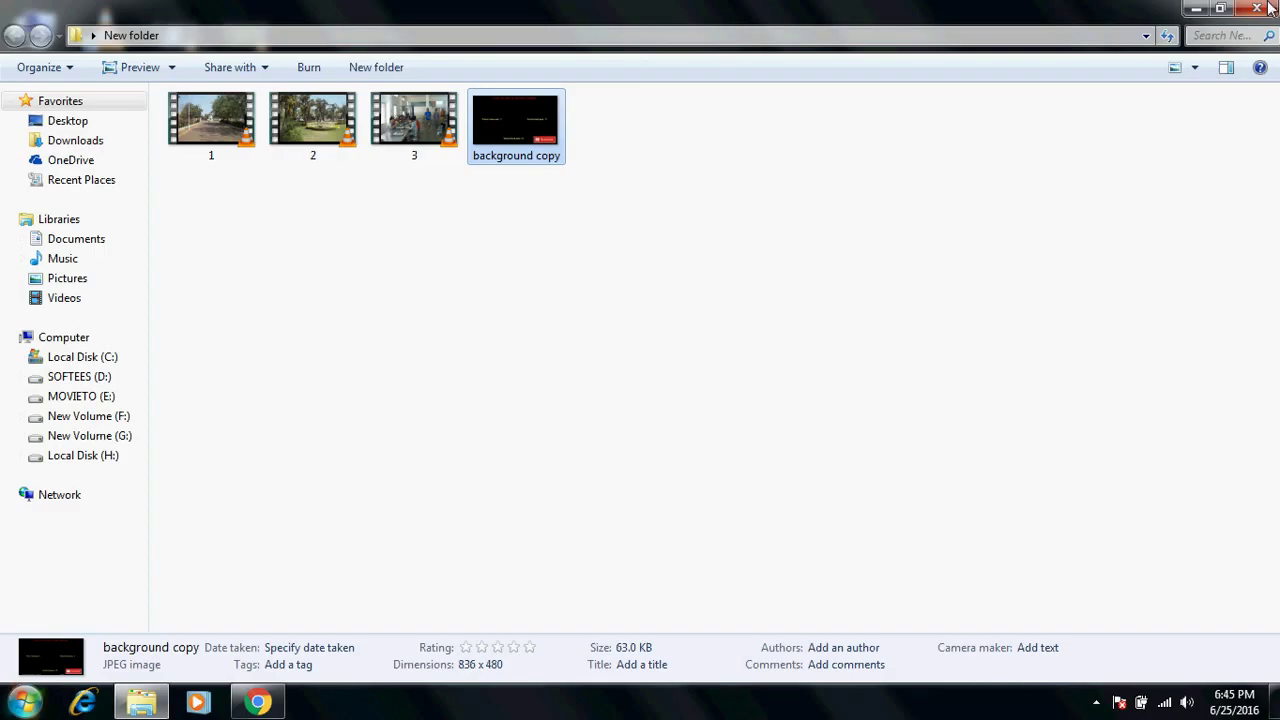
{"action": "left_click", "coordinate": [1196, 9]}
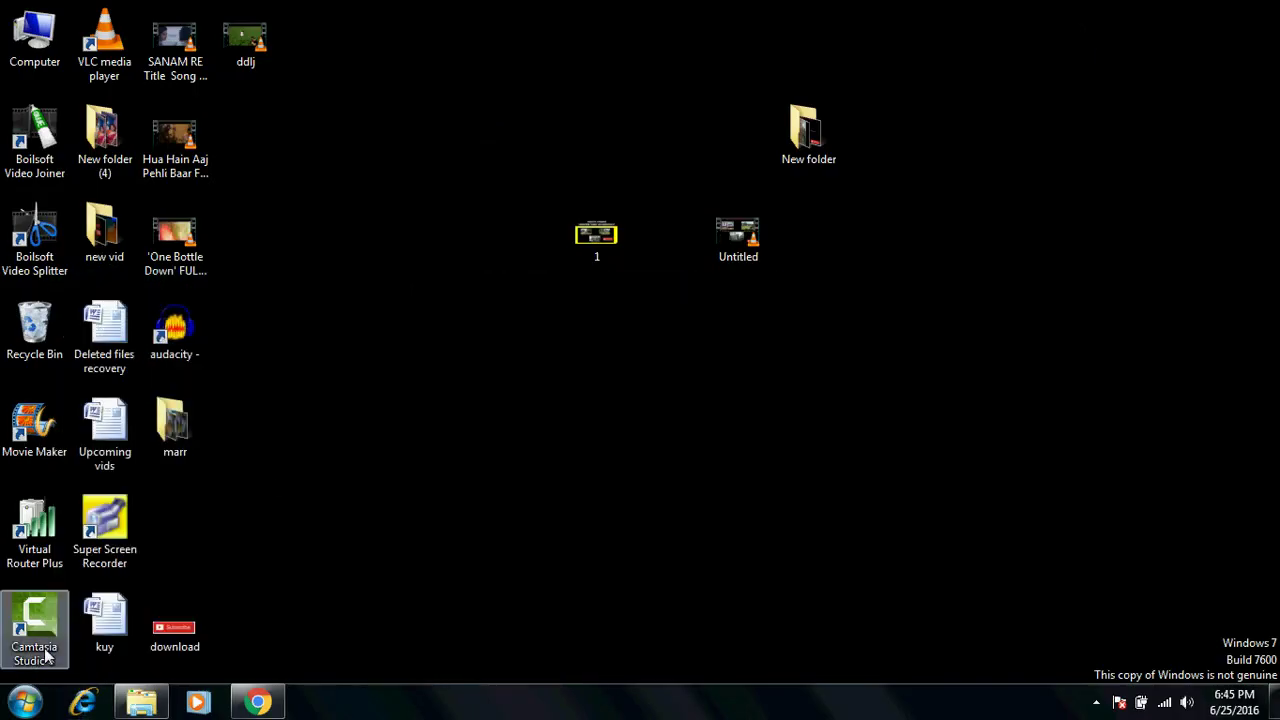
{"action": "left_click", "coordinate": [35, 630]}
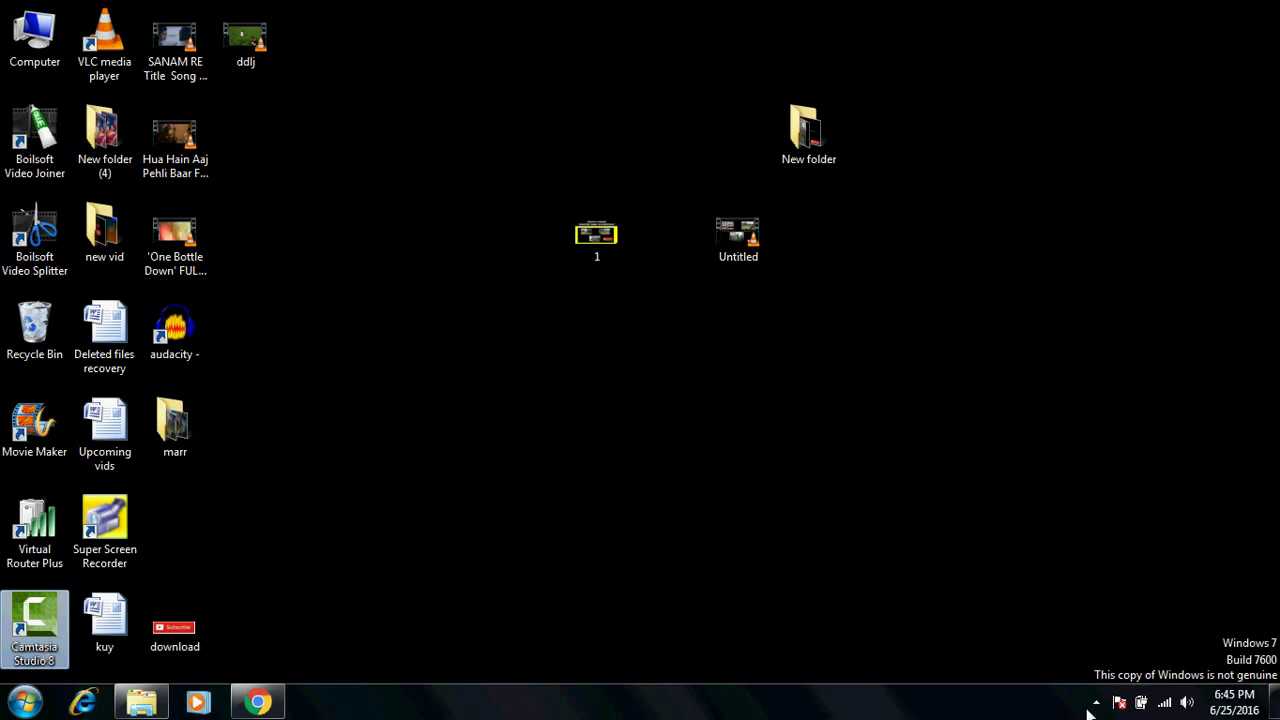
Check the dehri network connection details in the taskbar network panel
{"action": "left_click", "coordinate": [1164, 703]}
{"action": "left_click", "coordinate": [1097, 487]}
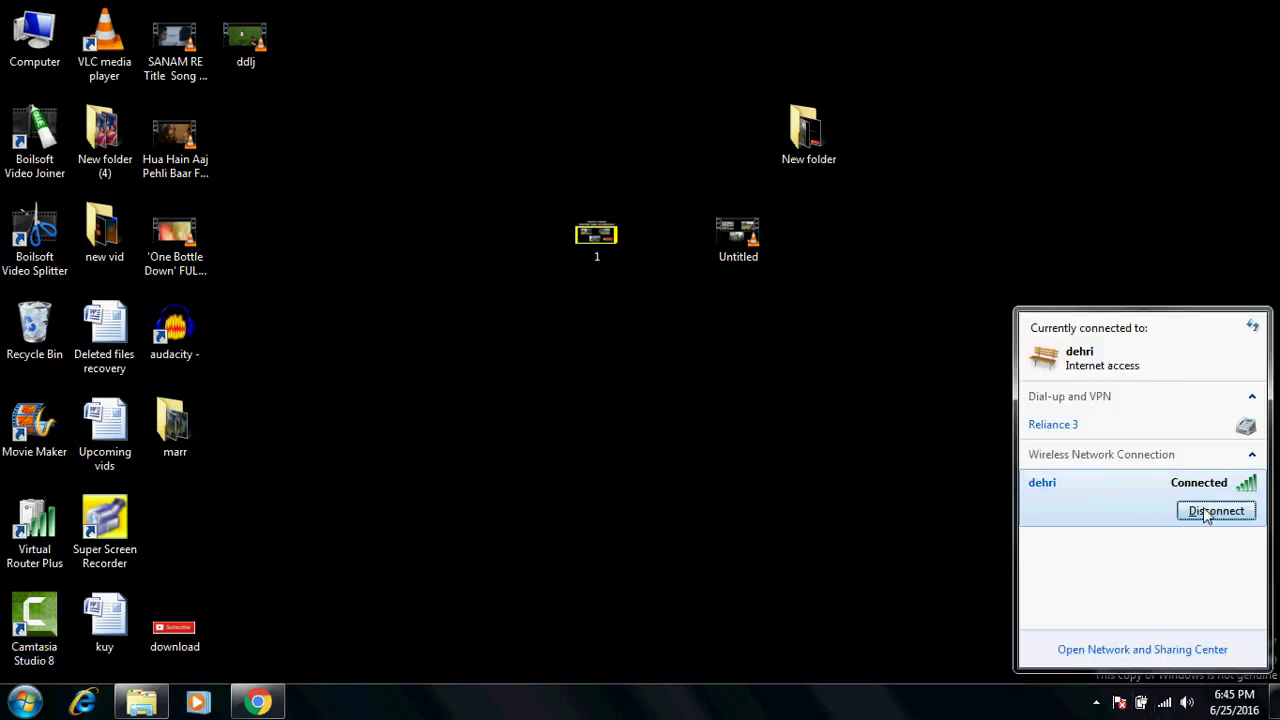
{"action": "left_click", "coordinate": [1143, 523]}
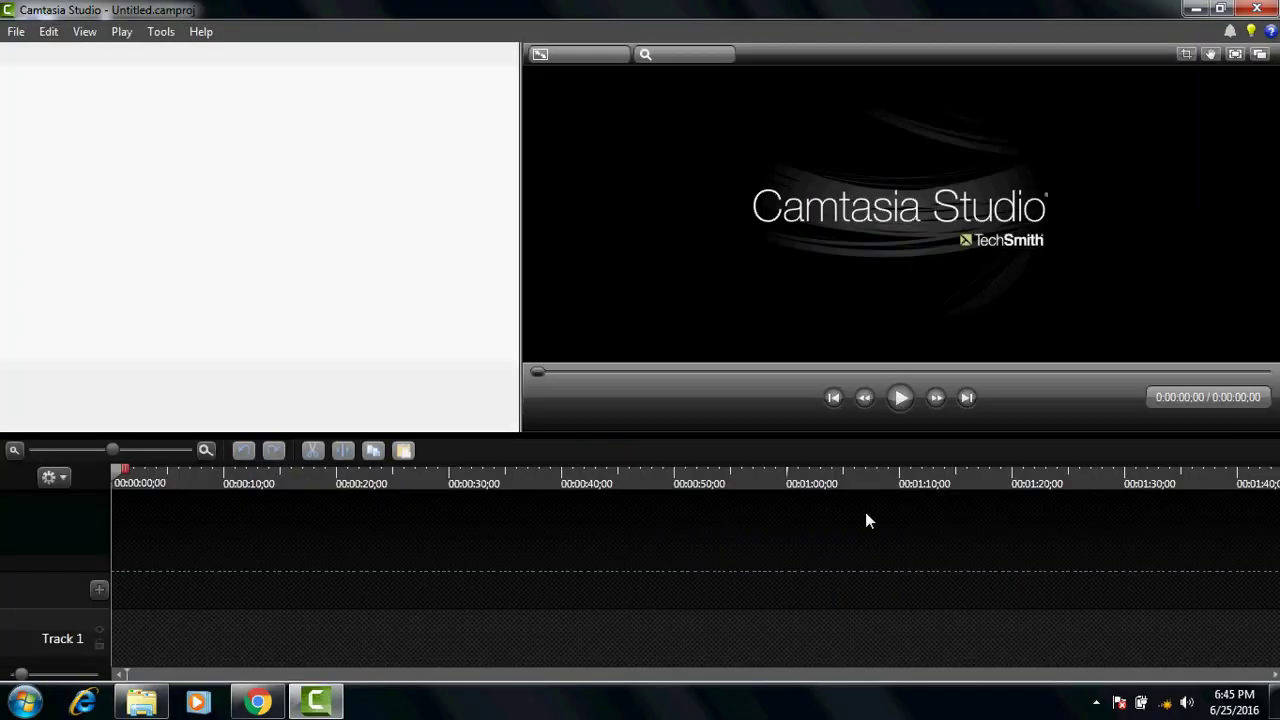
Import 1.avi, 2.avi, 3.avi and background copy.jpg, placing the background on Track 1
{"action": "left_click", "coordinate": [862, 498]}
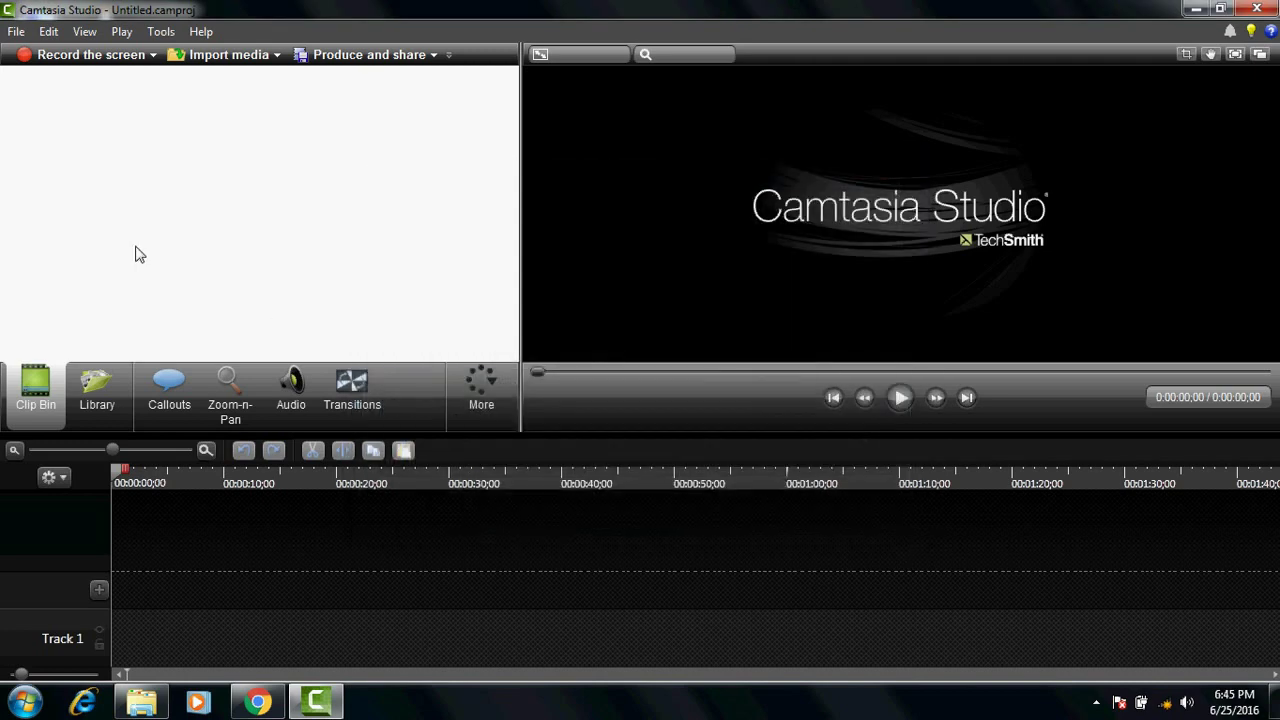
{"action": "left_click", "coordinate": [238, 60]}
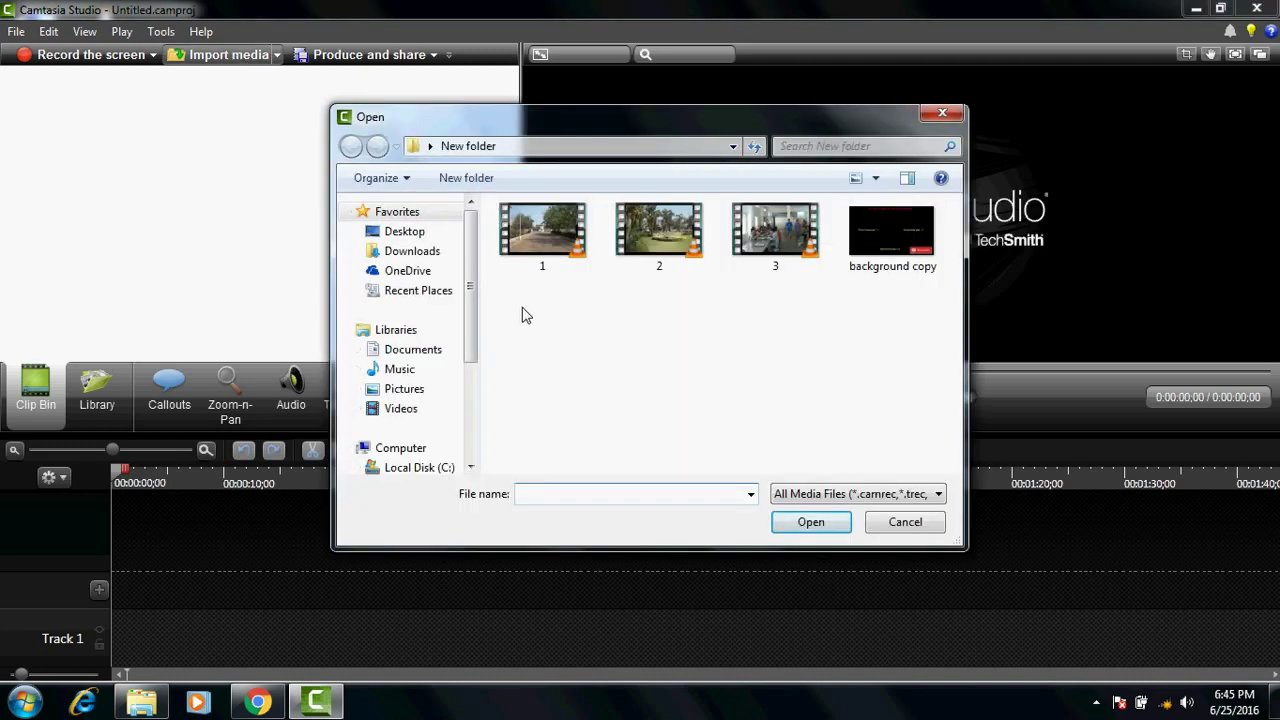
{"action": "left_click_drag", "start_coordinate": [521, 305], "coordinate": [894, 243]}
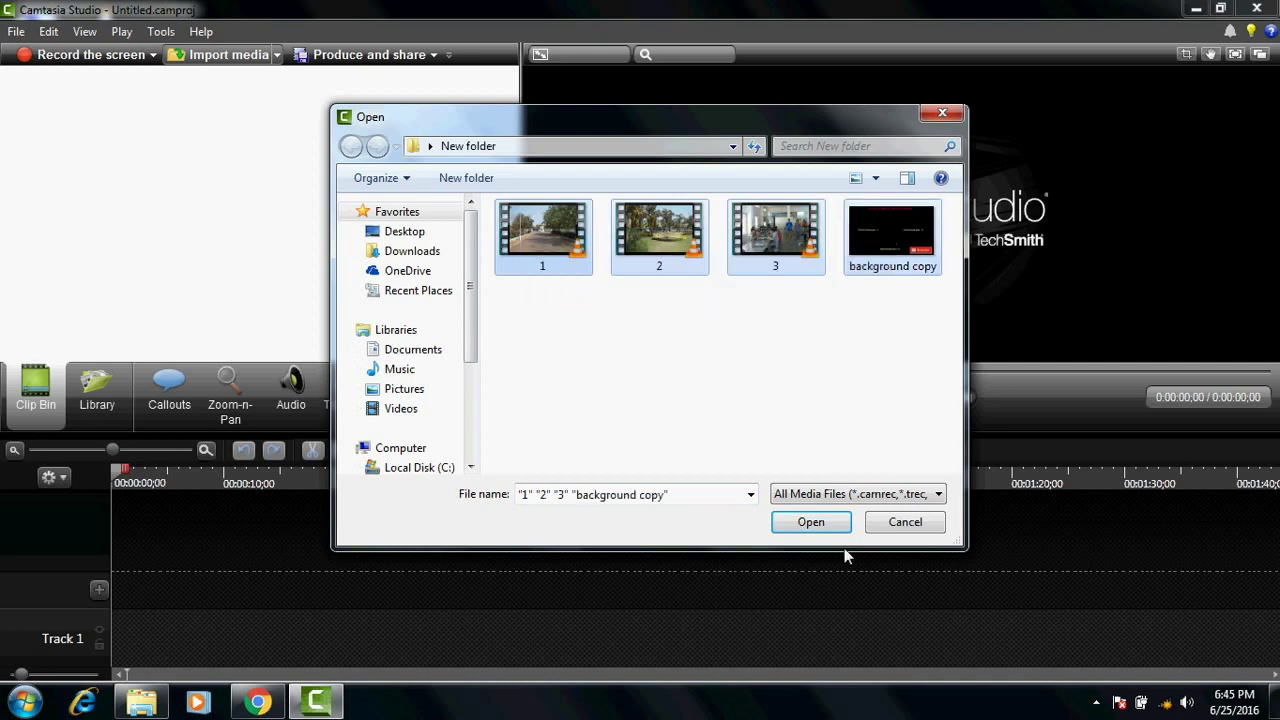
{"action": "left_click", "coordinate": [815, 526]}
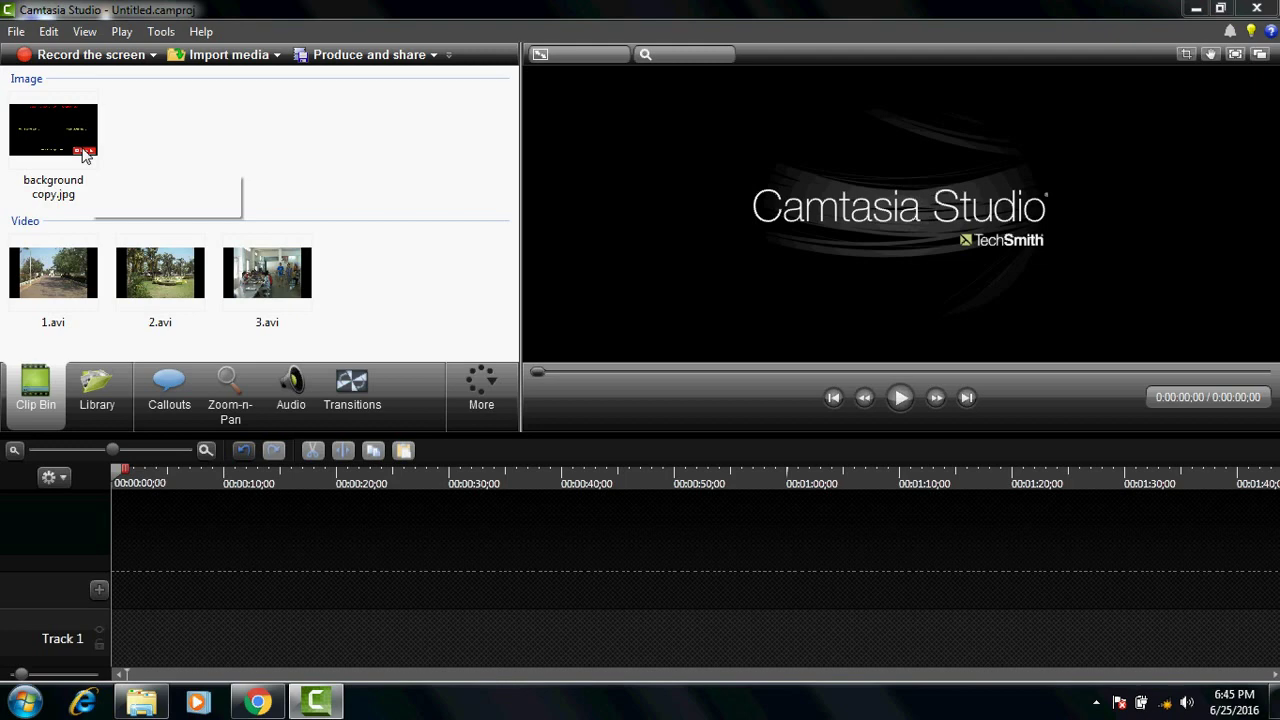
{"action": "right_click", "coordinate": [42, 131]}
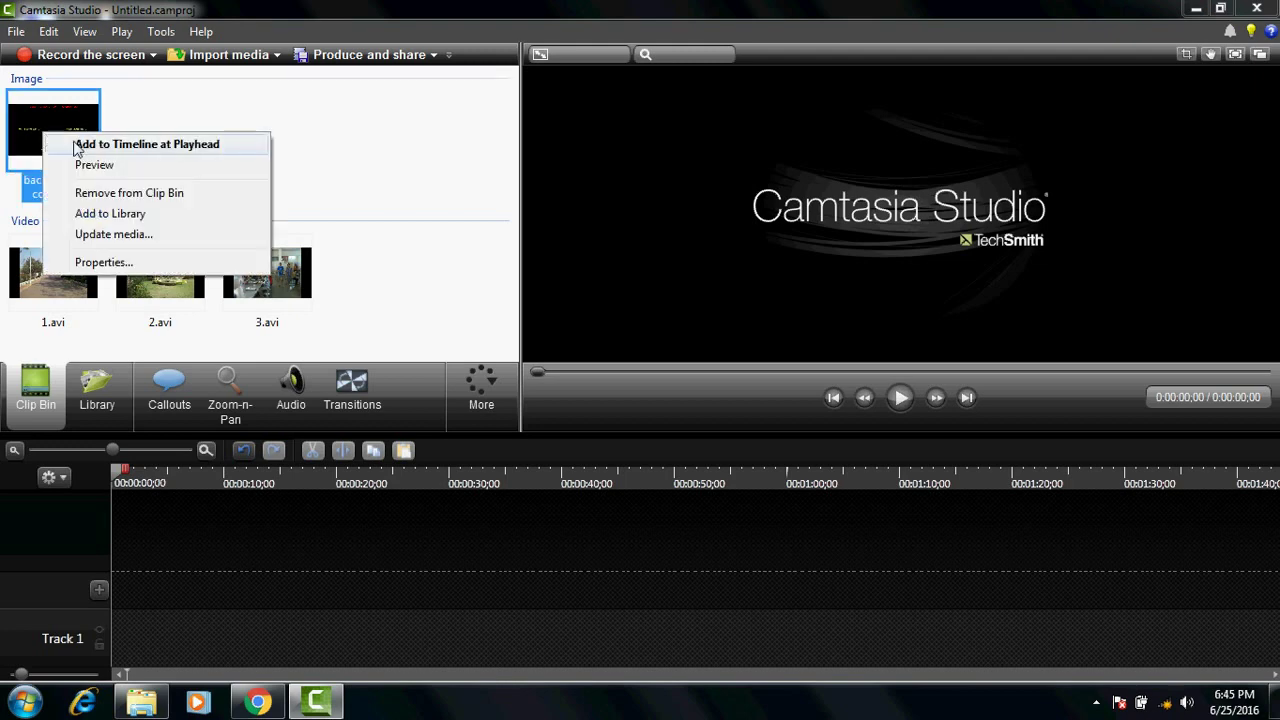
{"action": "left_click", "coordinate": [90, 144]}
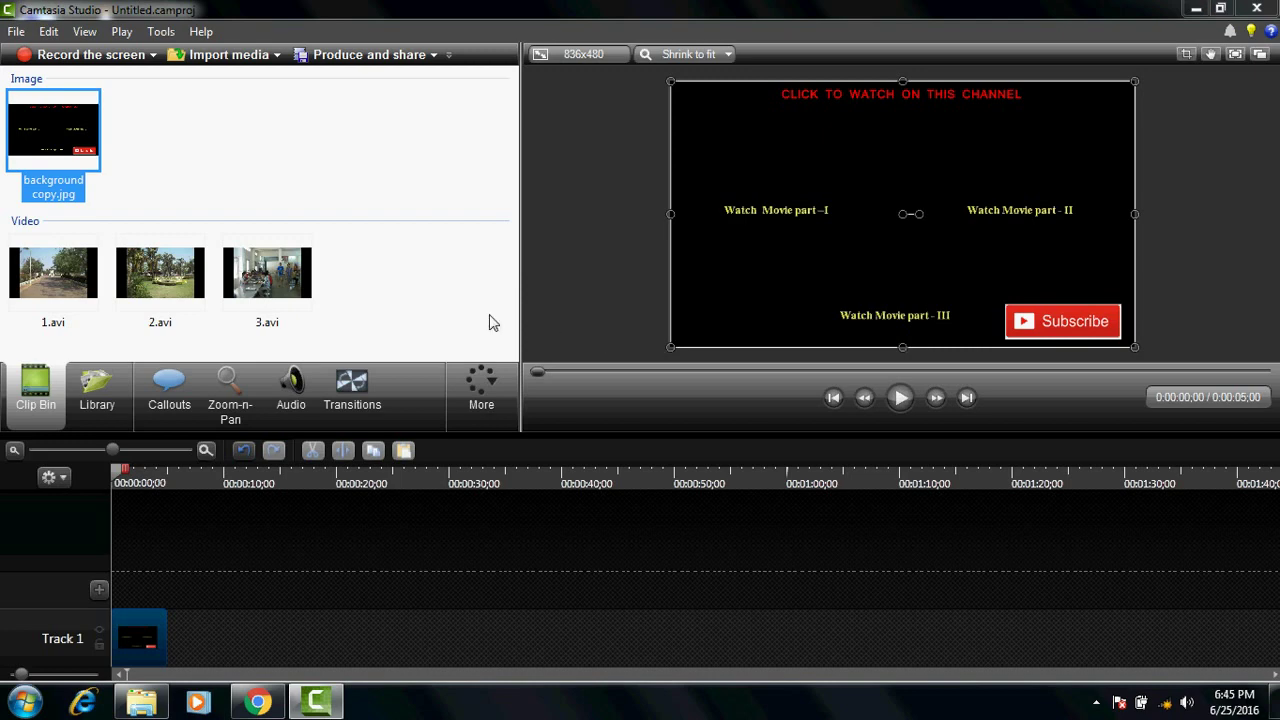
Add 1.avi on Track 2, shrunk and placed above the 'Watch Movie part - I' label
{"action": "left_click", "coordinate": [40, 278]}
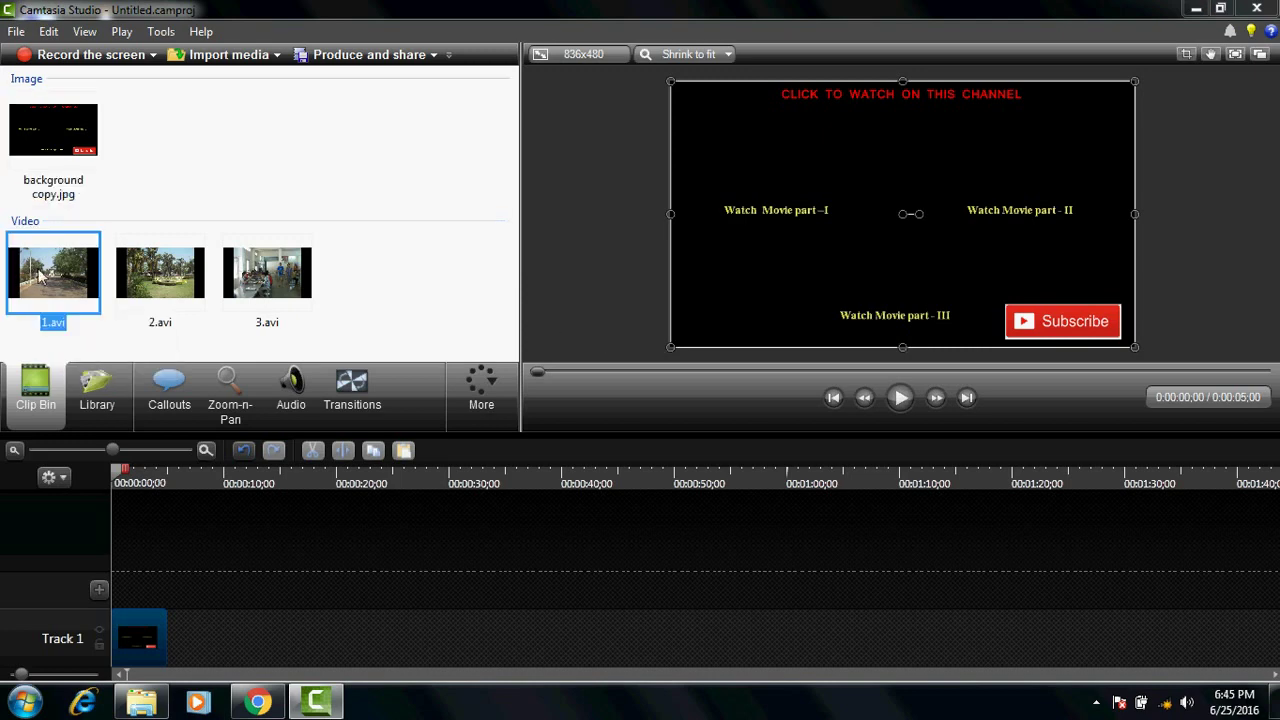
{"action": "right_click", "coordinate": [40, 276]}
{"action": "left_click", "coordinate": [63, 283]}
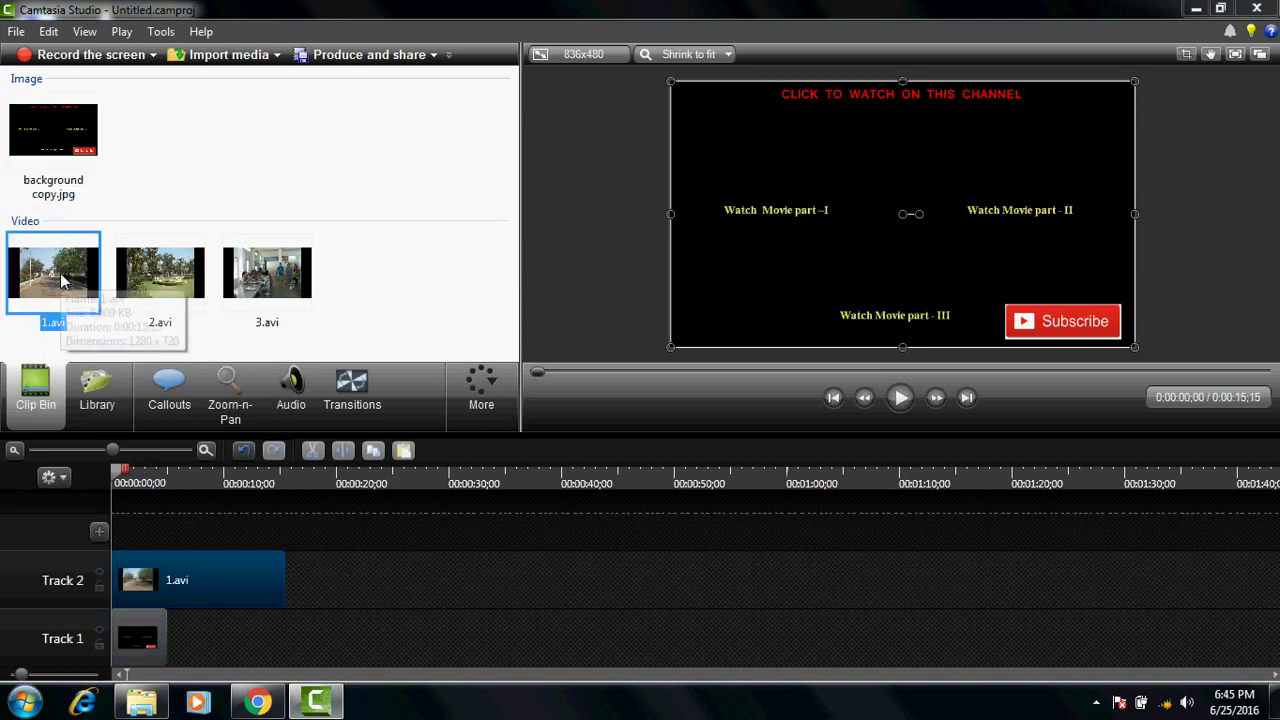
{"action": "left_click_drag", "start_coordinate": [669, 86], "coordinate": [919, 226]}
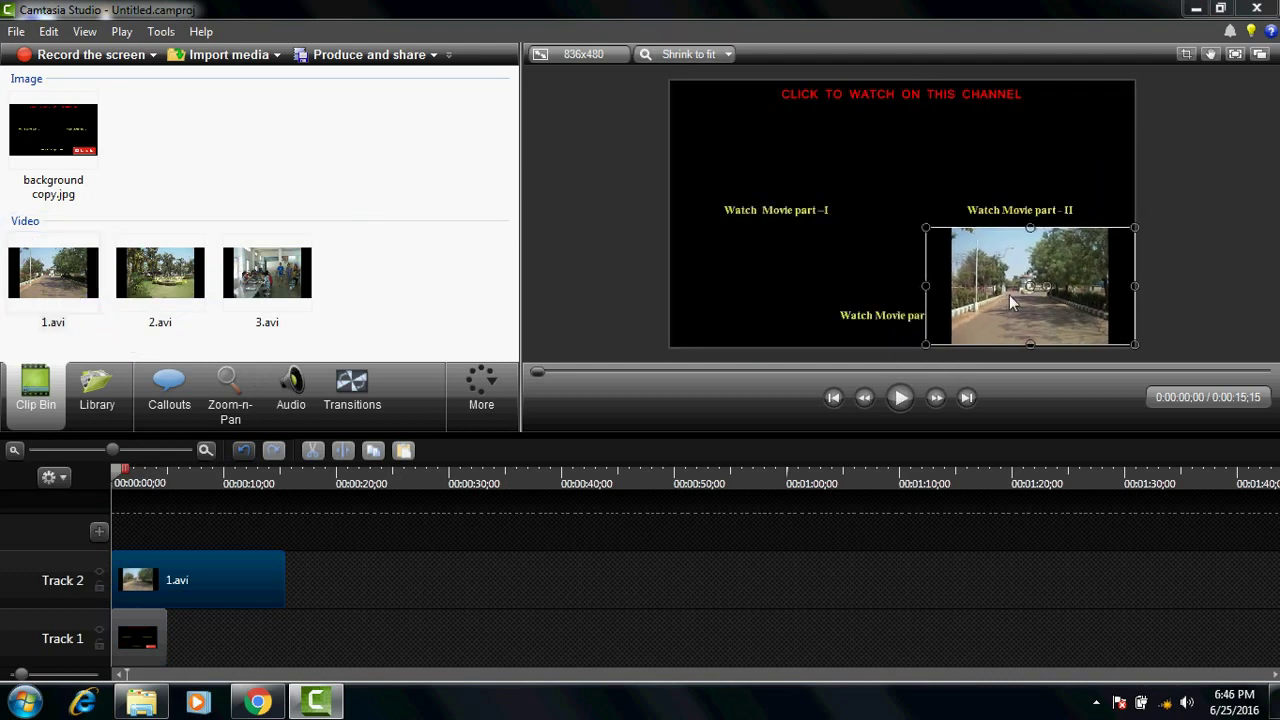
{"action": "left_click_drag", "start_coordinate": [1008, 302], "coordinate": [812, 187]}
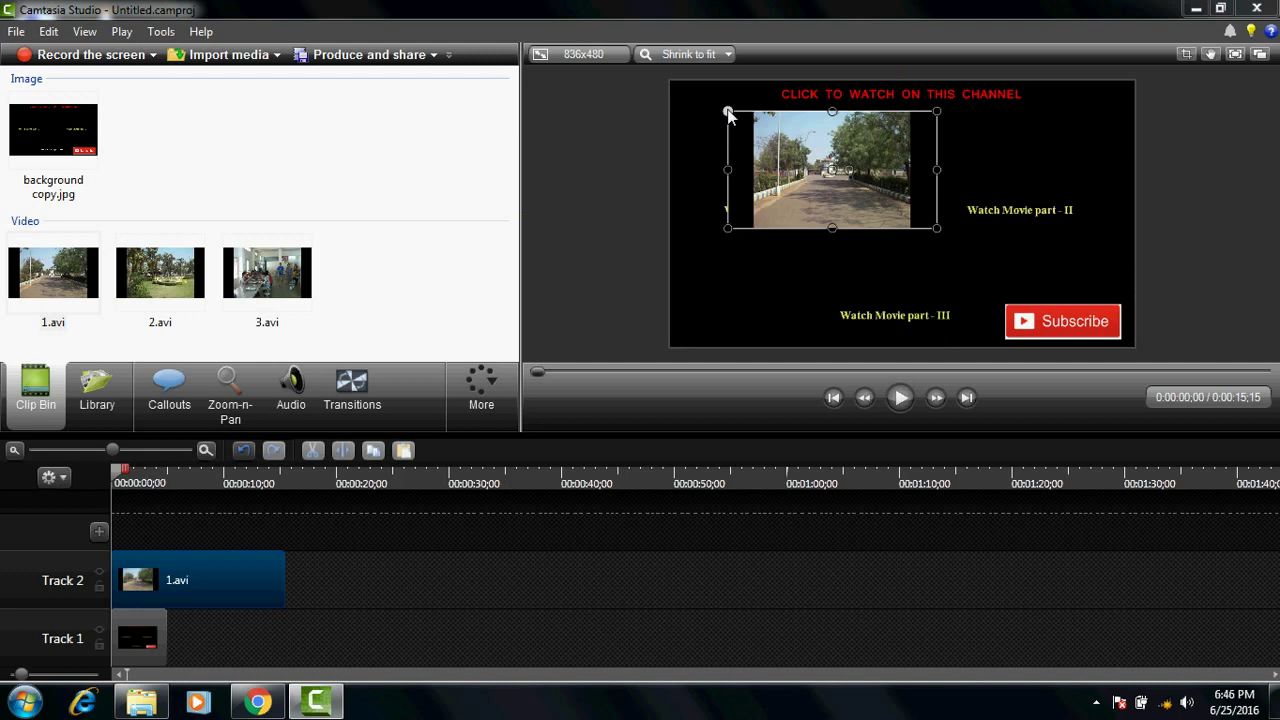
{"action": "left_click_drag", "start_coordinate": [728, 116], "coordinate": [771, 134]}
{"action": "left_click_drag", "start_coordinate": [849, 183], "coordinate": [777, 153]}
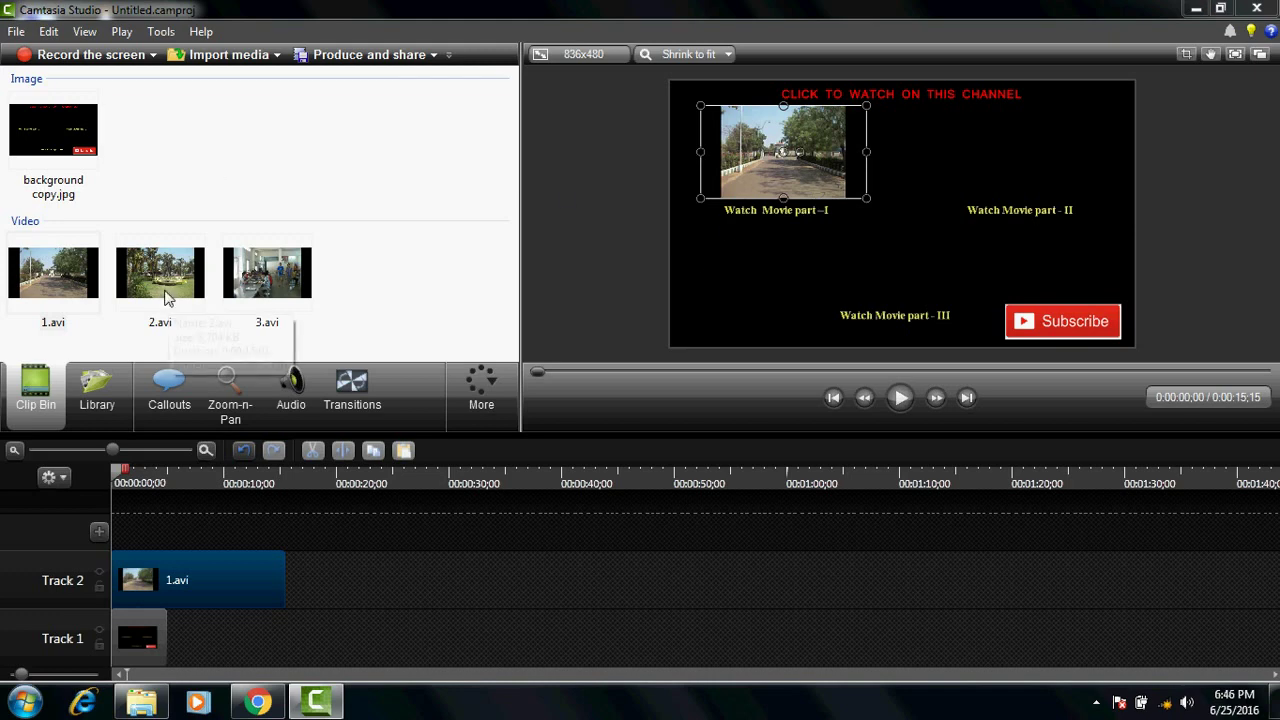
Add 2.avi on Track 3, resized to a small frame above 'Watch Movie part - II'
{"action": "left_click", "coordinate": [161, 287]}
{"action": "right_click", "coordinate": [163, 288]}
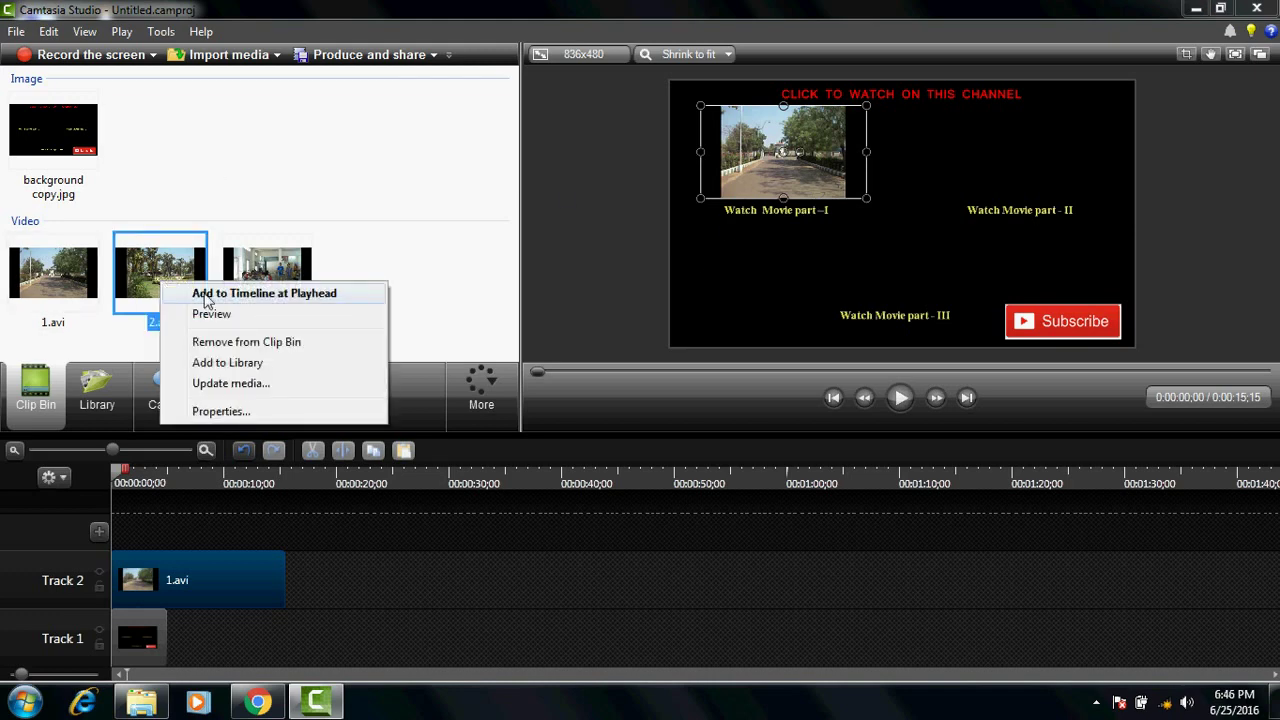
{"action": "left_click", "coordinate": [210, 293]}
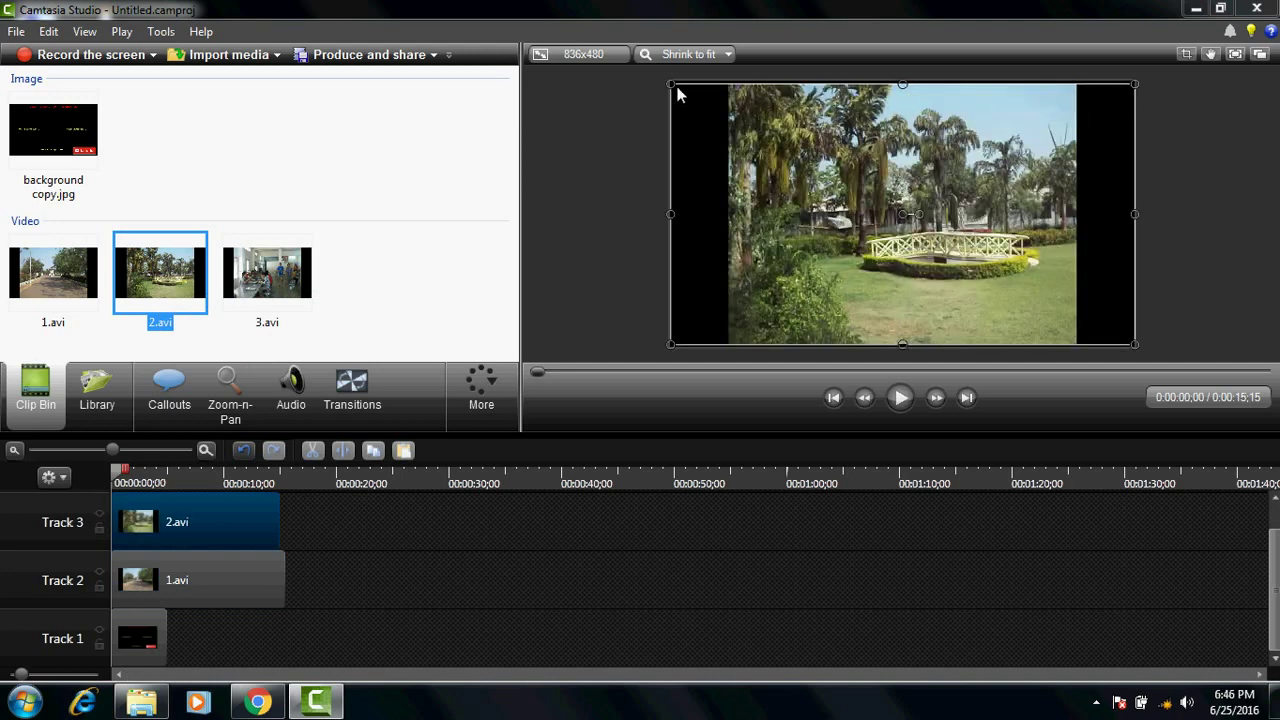
{"action": "left_click_drag", "start_coordinate": [676, 90], "coordinate": [980, 258]}
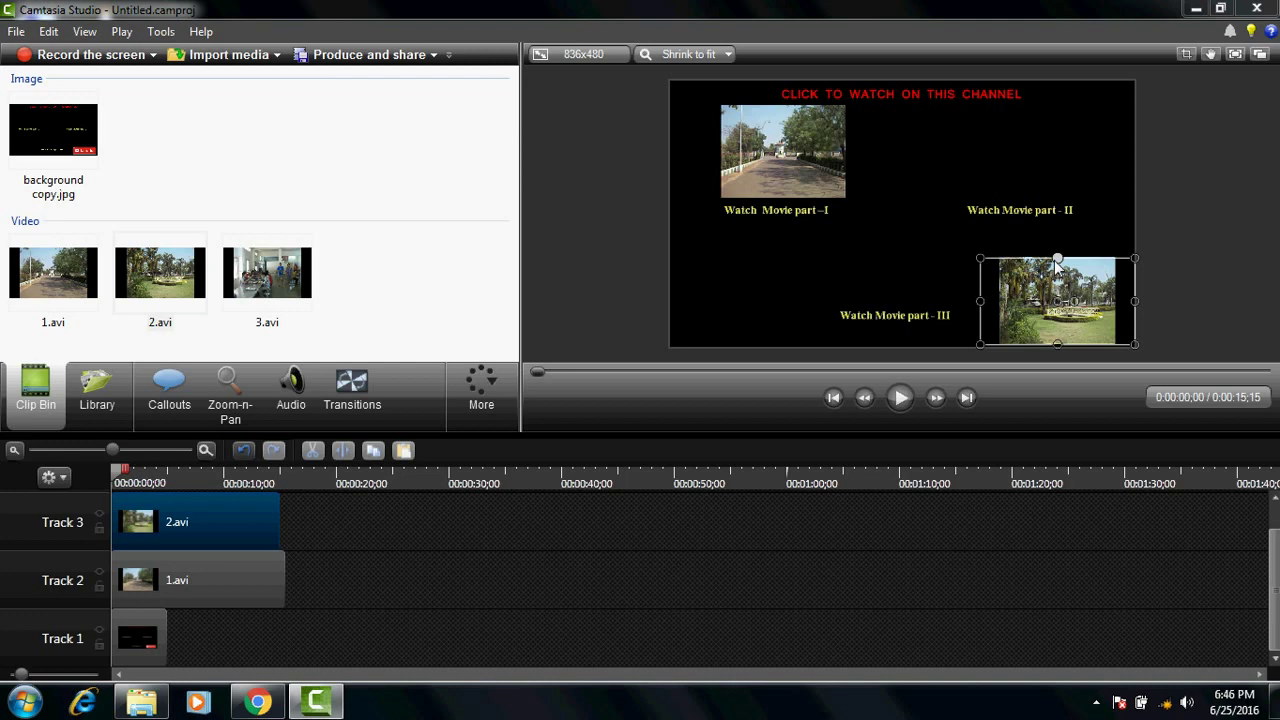
{"action": "left_click_drag", "start_coordinate": [1057, 258], "coordinate": [1019, 202]}
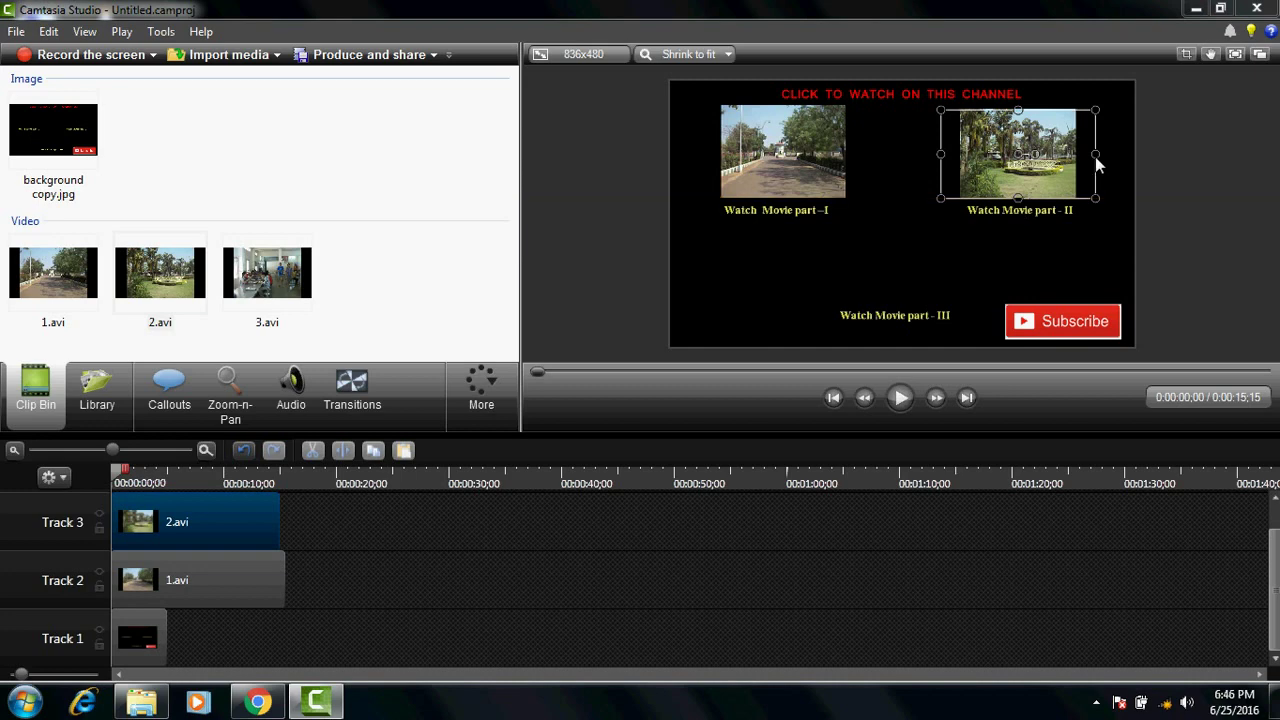
{"action": "left_click_drag", "start_coordinate": [1099, 157], "coordinate": [1104, 158]}
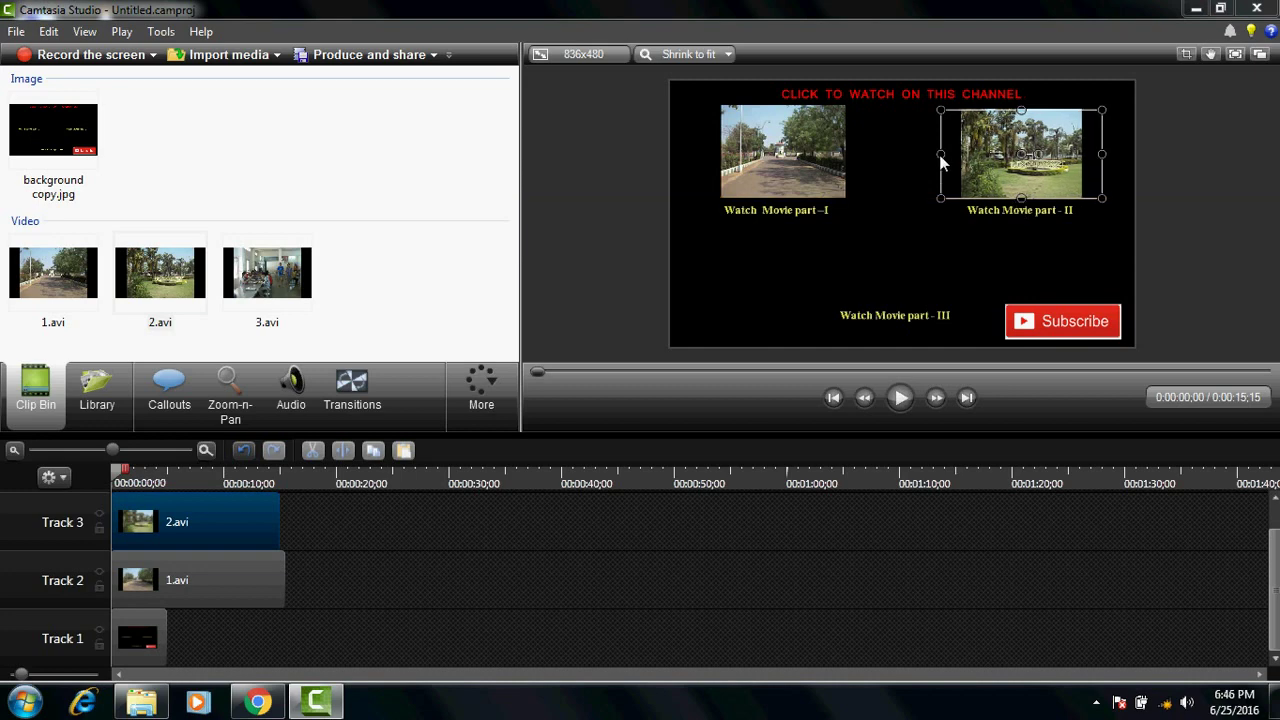
{"action": "left_click_drag", "start_coordinate": [926, 160], "coordinate": [908, 158]}
{"action": "left_click_drag", "start_coordinate": [1104, 157], "coordinate": [1115, 157]}
Add 3.avi, shrunk and moved to the lower centre above 'Watch Movie part - III'
{"action": "right_click", "coordinate": [268, 262]}
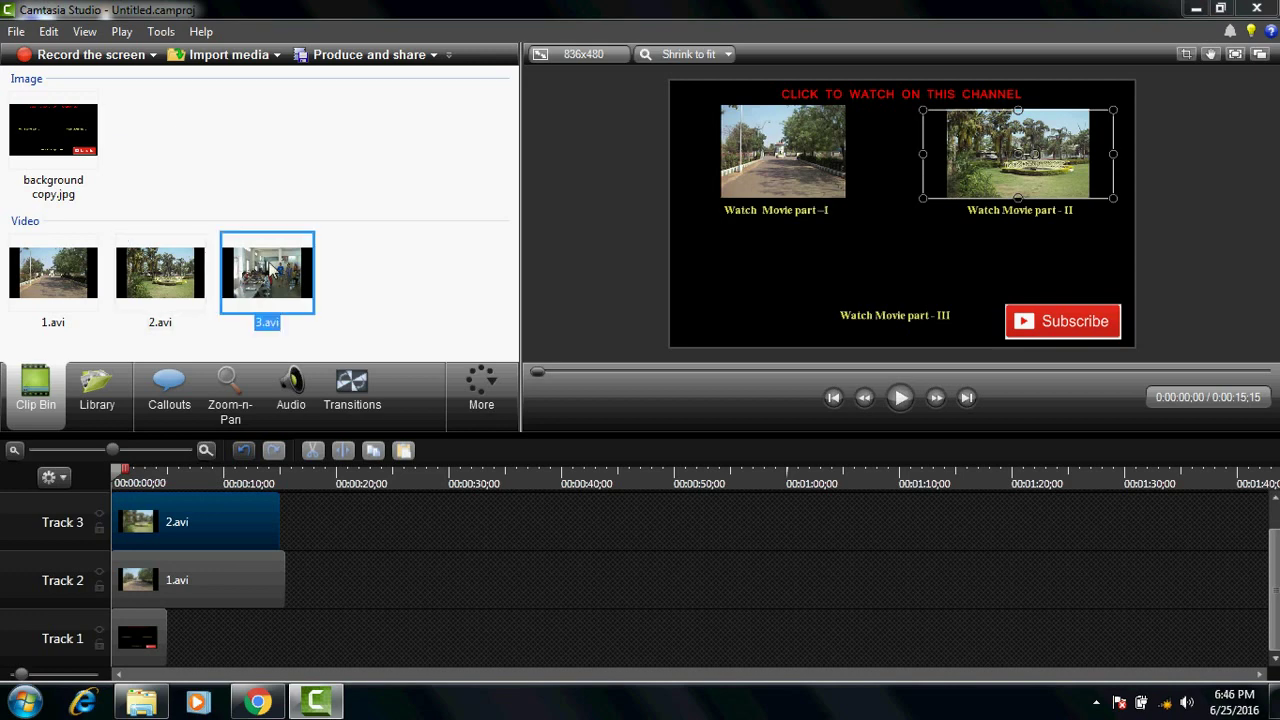
{"action": "left_click", "coordinate": [297, 276]}
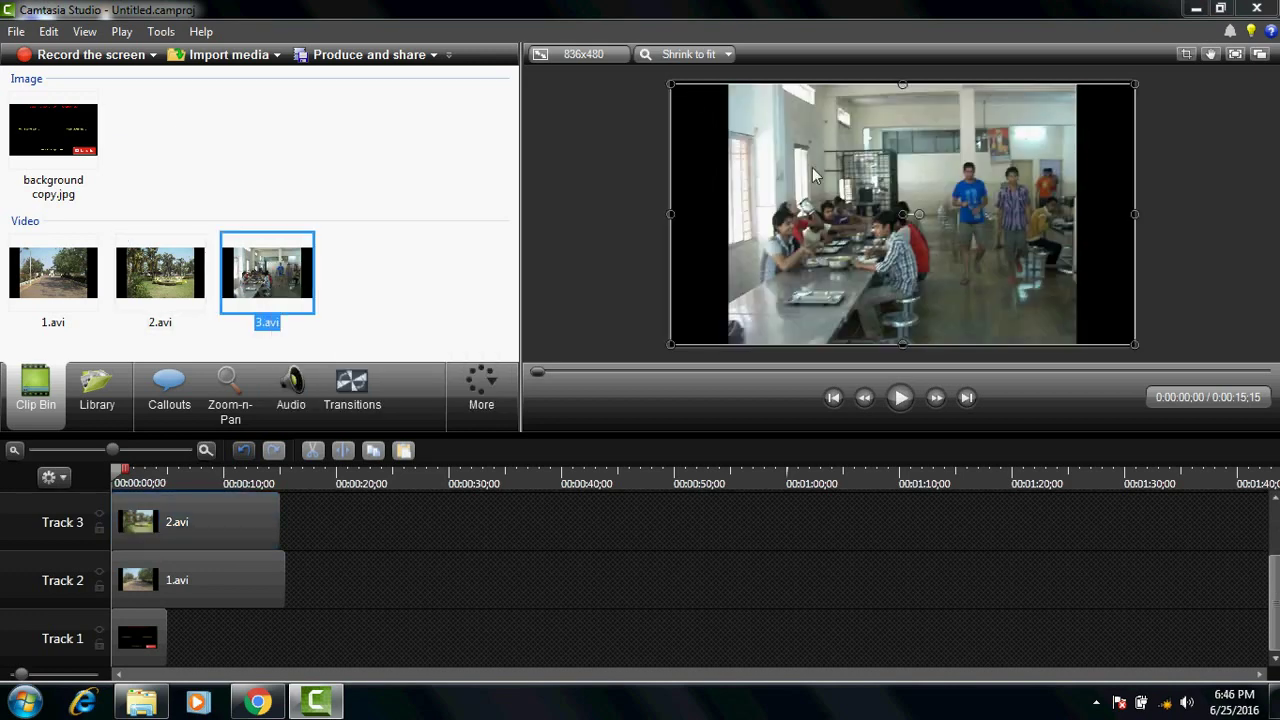
{"action": "left_click_drag", "start_coordinate": [672, 86], "coordinate": [933, 242]}
{"action": "left_click_drag", "start_coordinate": [1026, 268], "coordinate": [872, 240]}
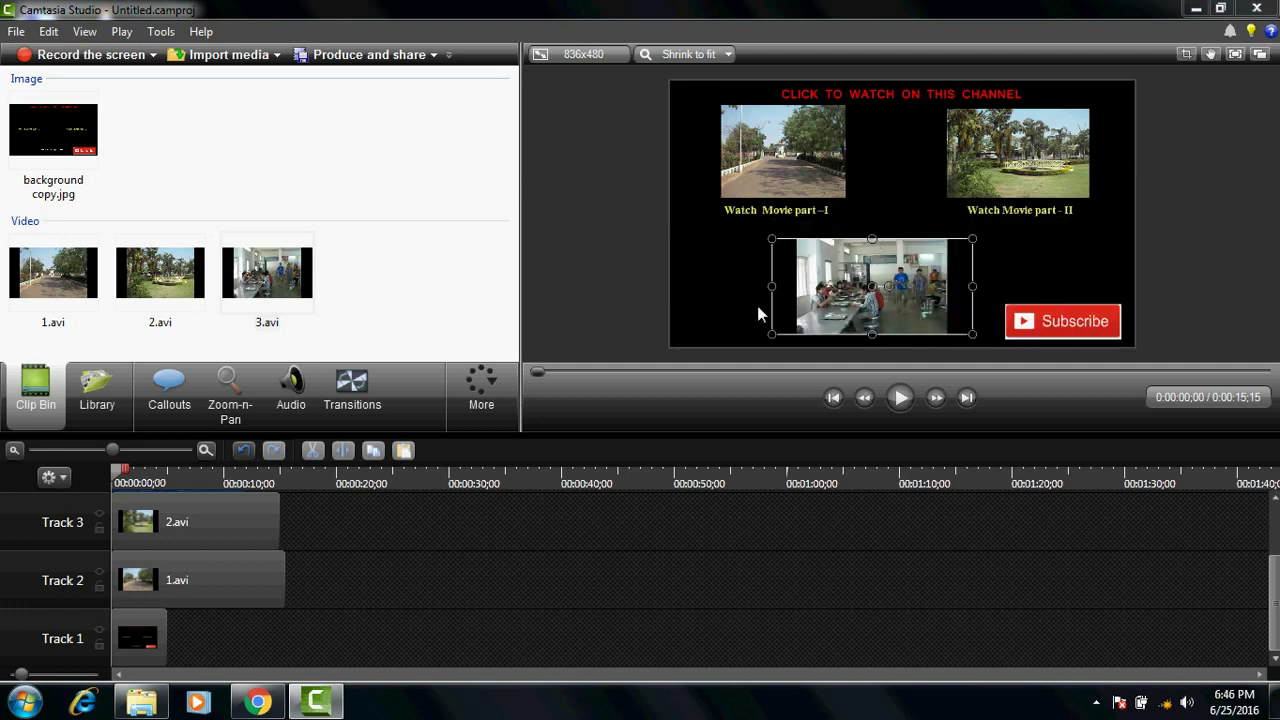
{"action": "left_click_drag", "start_coordinate": [773, 290], "coordinate": [879, 266]}
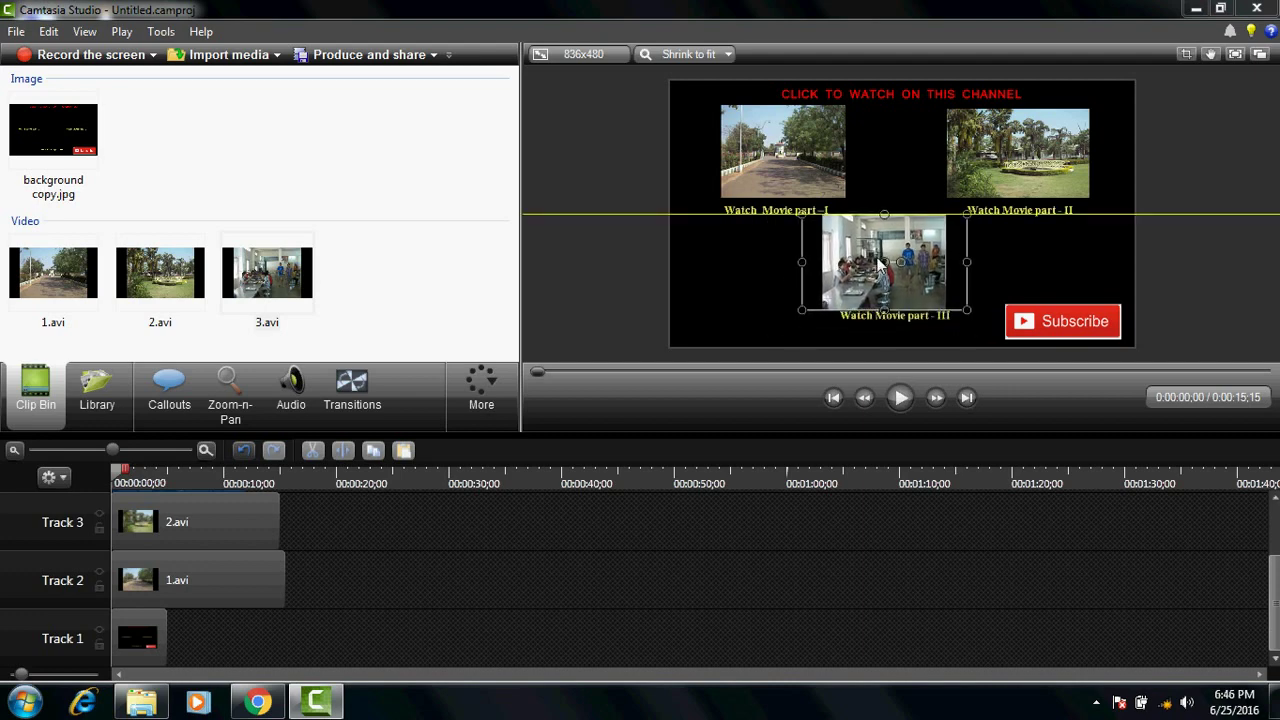
{"action": "left_click_drag", "start_coordinate": [880, 263], "coordinate": [883, 264]}
{"action": "left_click_drag", "start_coordinate": [887, 217], "coordinate": [903, 259]}
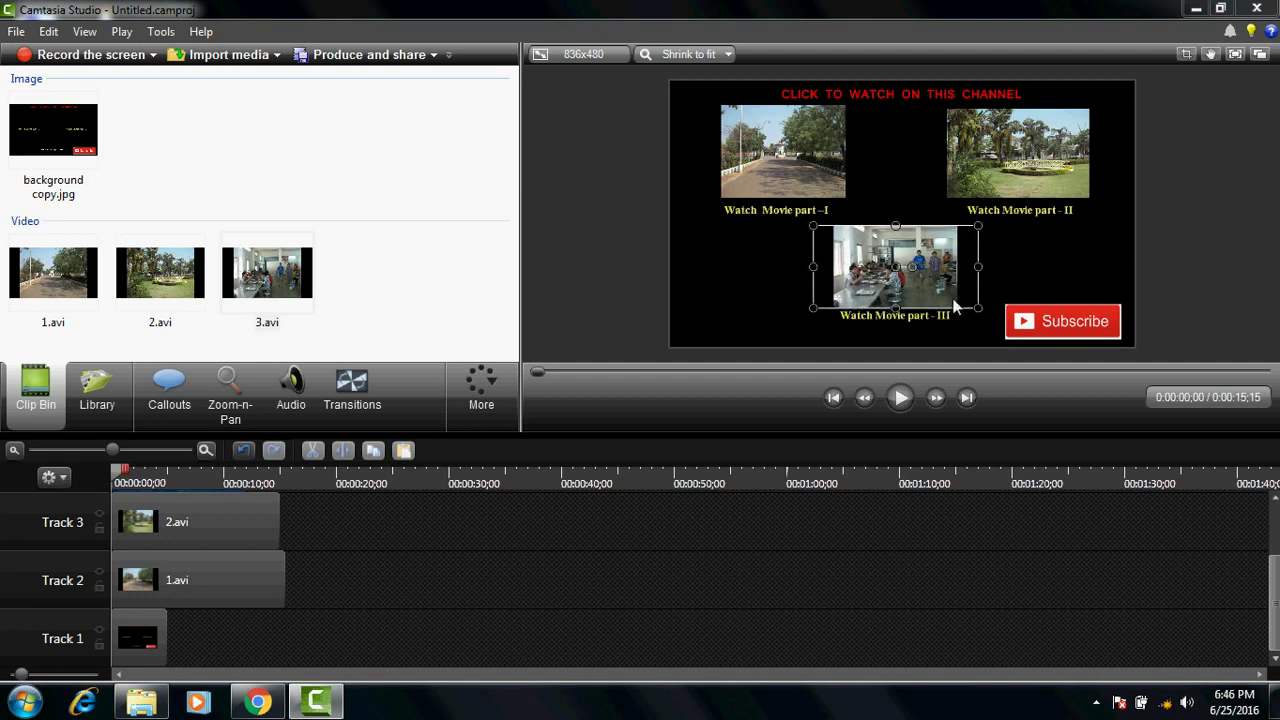
Extend the Track 1 background image to about 00:00:09;25
{"action": "left_click", "coordinate": [1027, 285]}
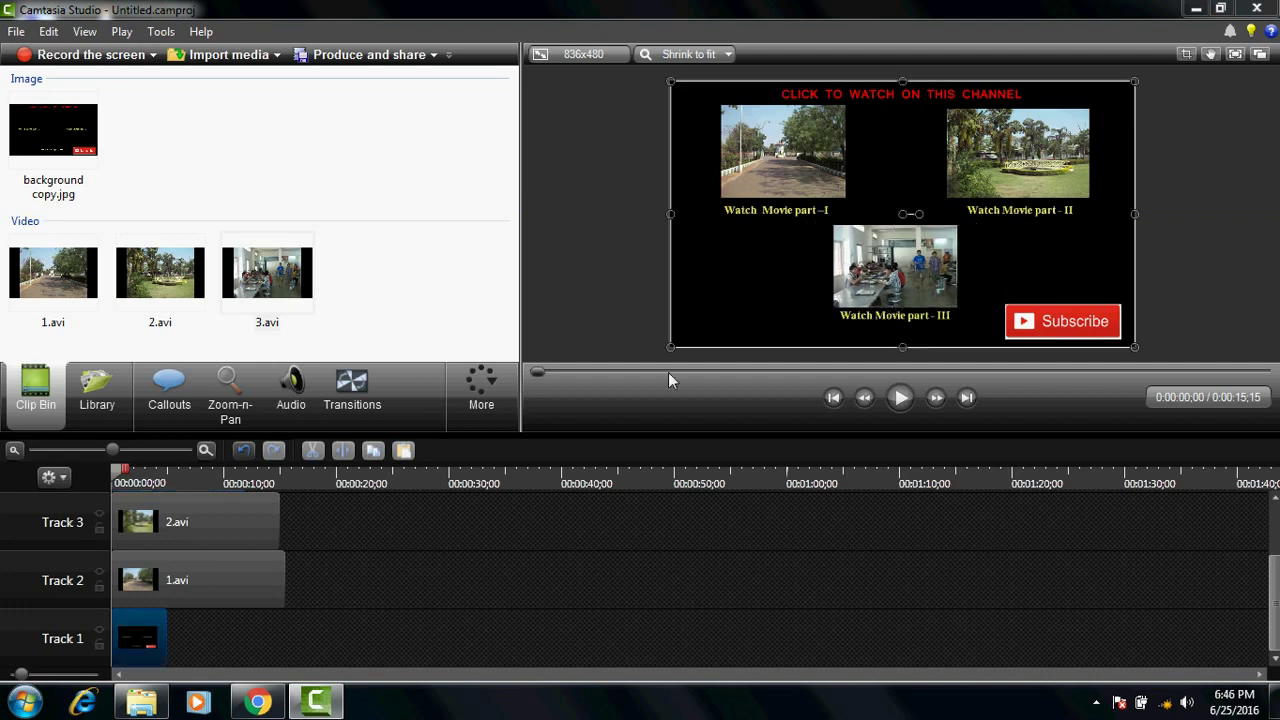
{"action": "left_click", "coordinate": [149, 646]}
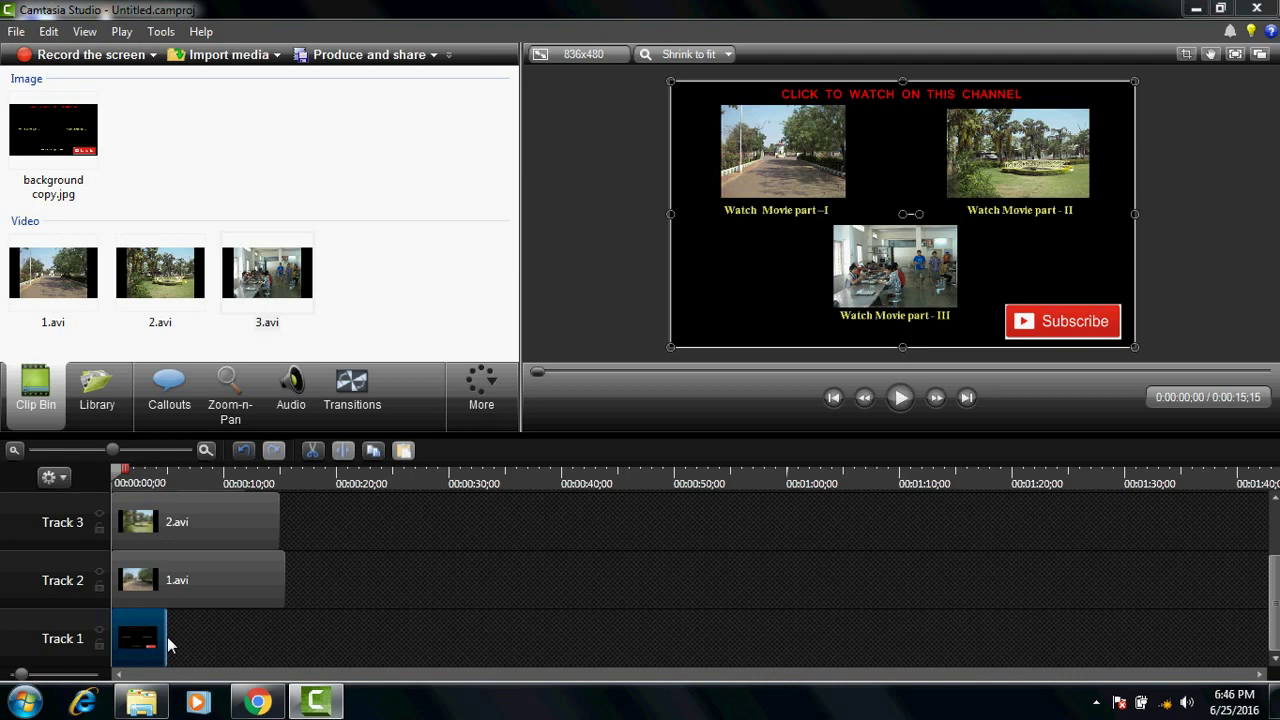
{"action": "left_click_drag", "start_coordinate": [165, 645], "coordinate": [278, 640]}
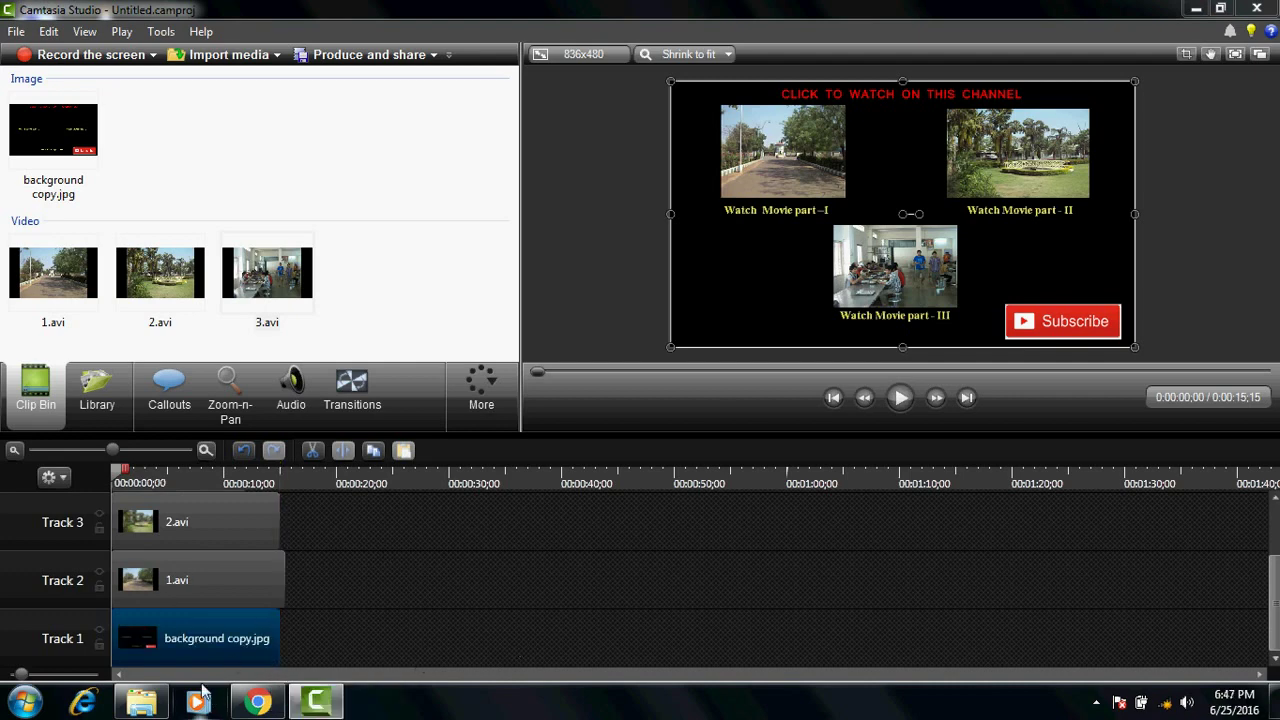
{"action": "left_click_drag", "start_coordinate": [200, 530], "coordinate": [202, 518]}
Render the project as MP4 with Smart Player, then switch back to the YouTube page
{"action": "left_click", "coordinate": [380, 60]}
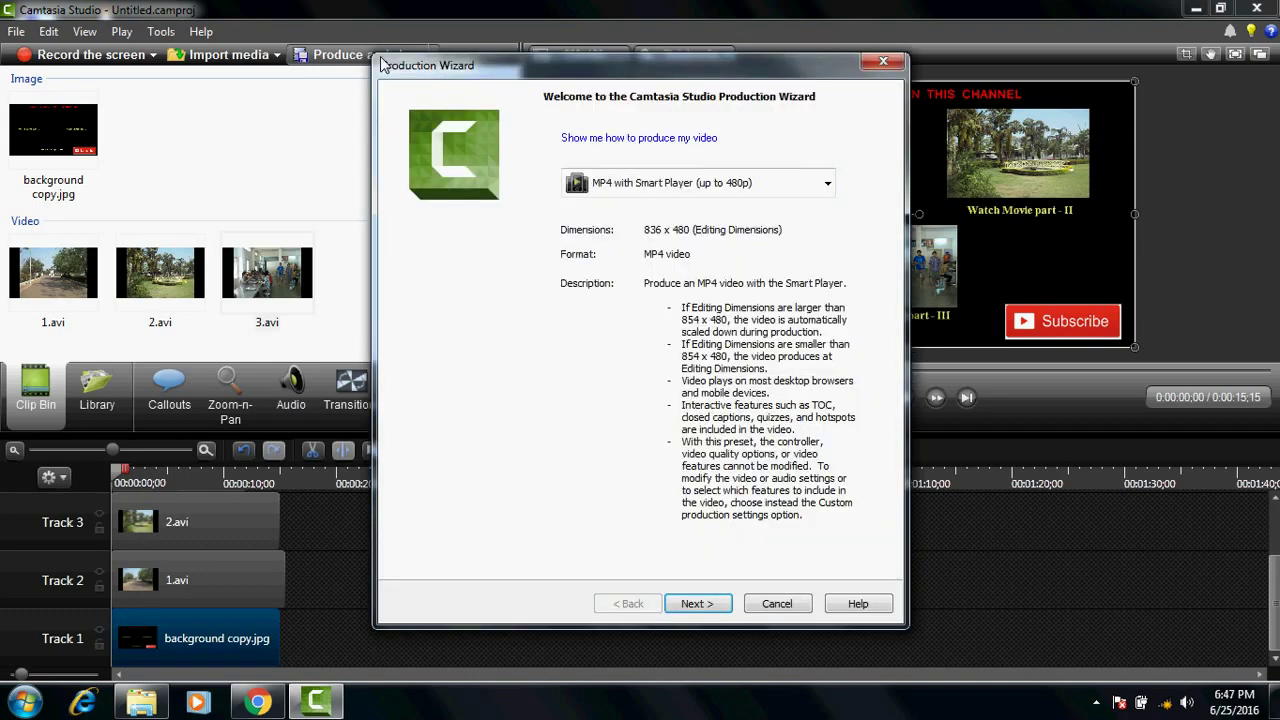
{"action": "left_click", "coordinate": [698, 605]}
{"action": "left_click", "coordinate": [698, 605]}
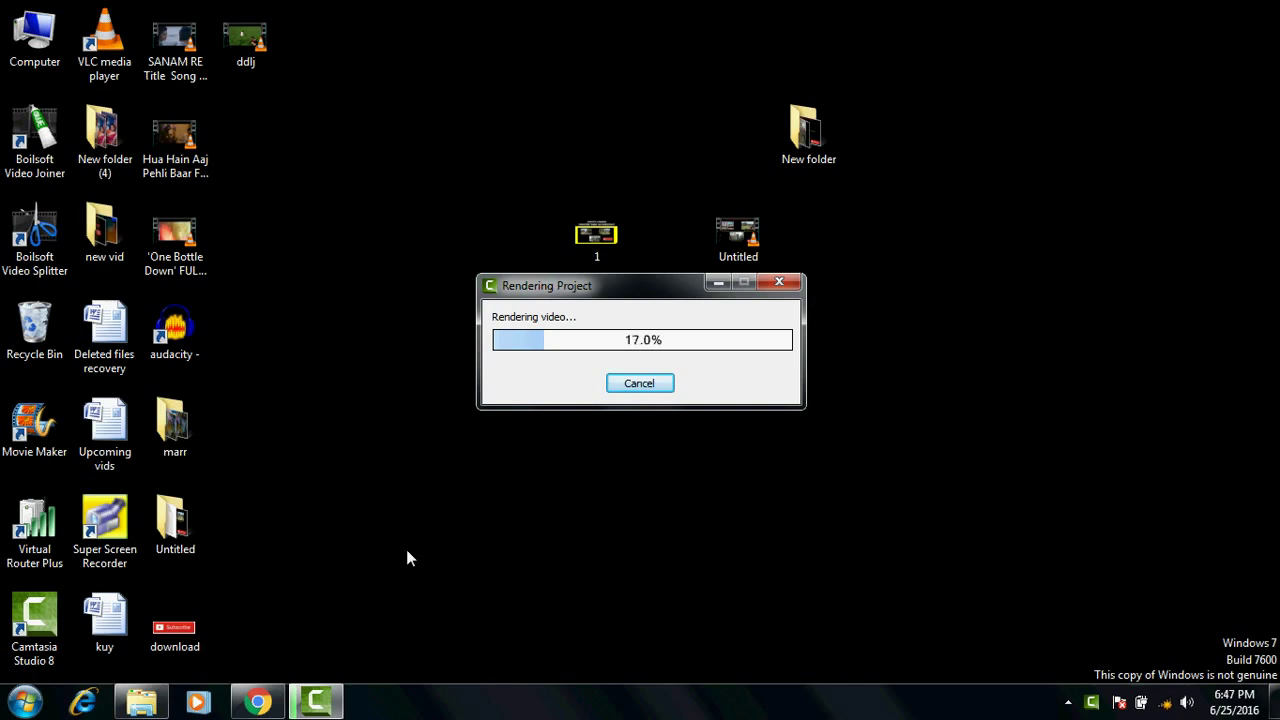
{"action": "left_click", "coordinate": [260, 705]}
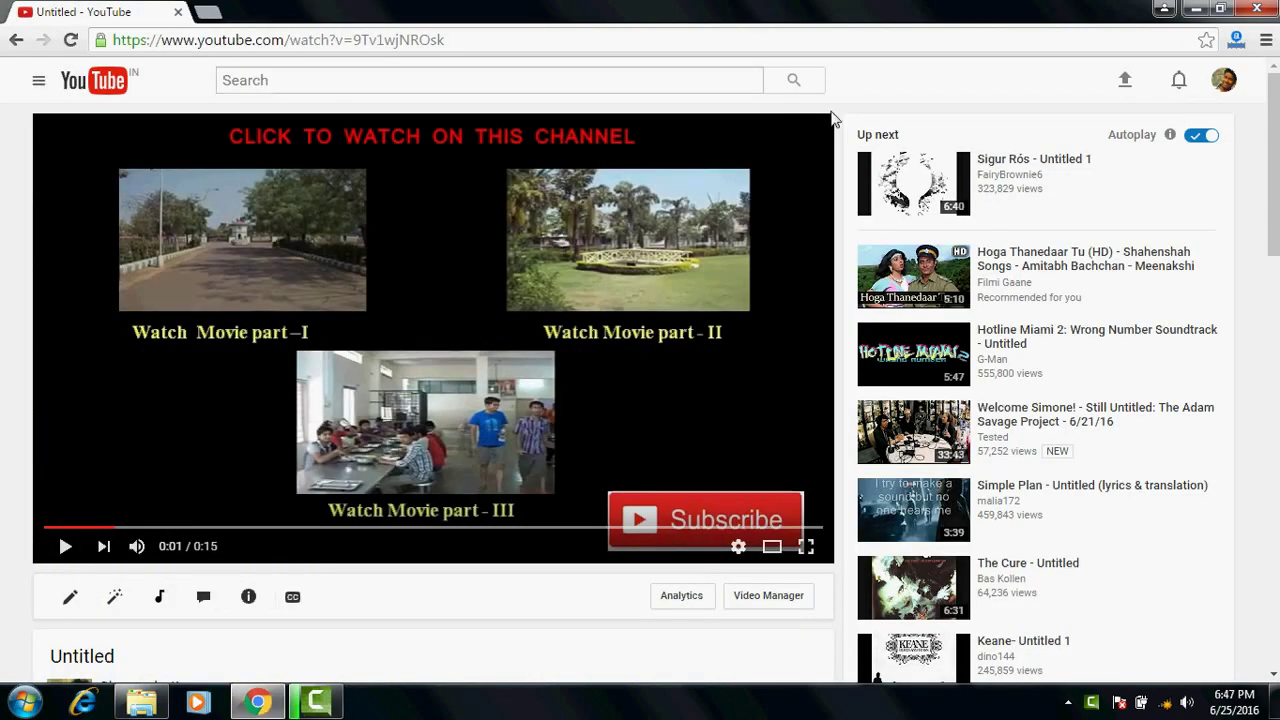
Try My Channel from the YouTube guide menu, then return to Camtasia's finished Untitled.mp4 render
{"action": "left_click", "coordinate": [39, 84]}
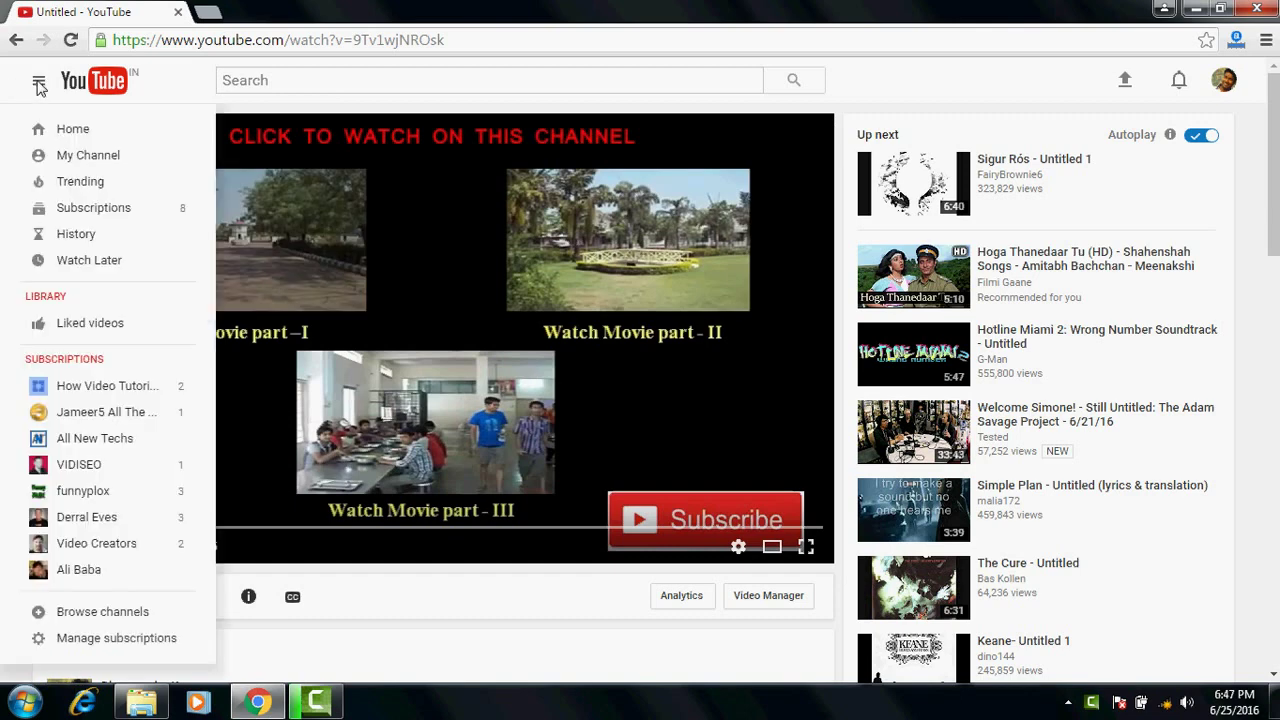
{"action": "left_click", "coordinate": [210, 143]}
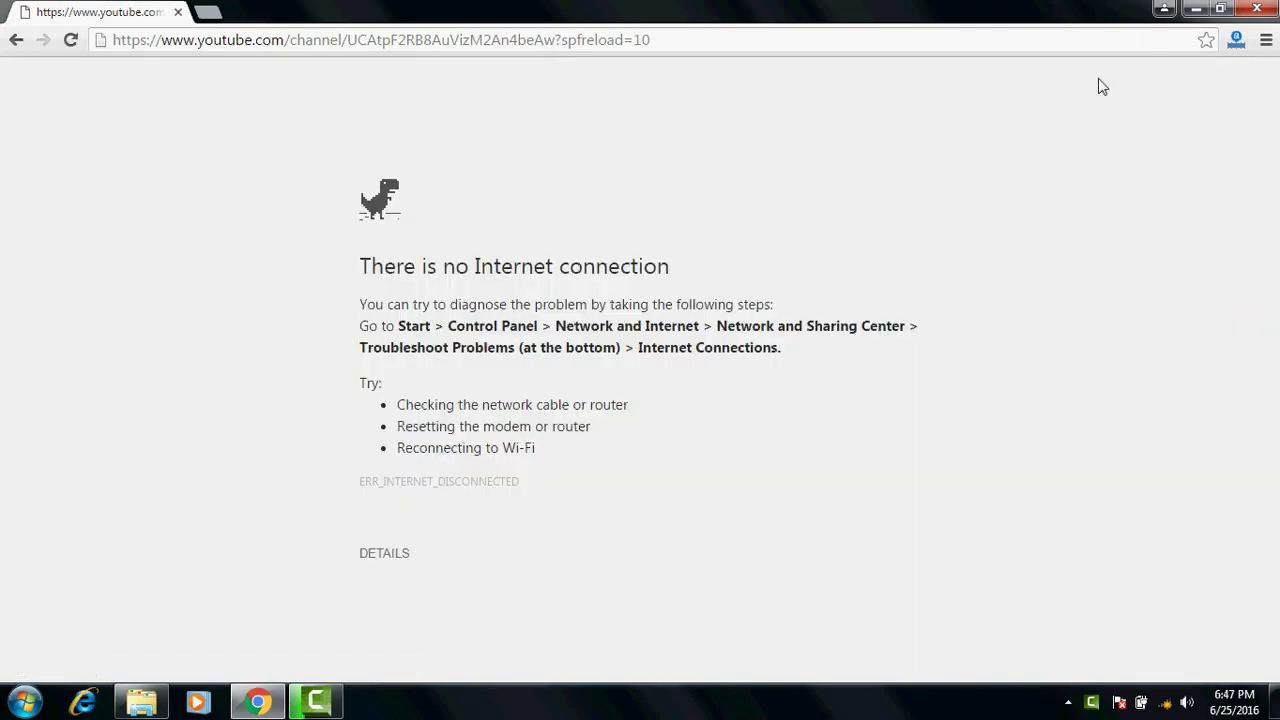
{"action": "left_click", "coordinate": [1196, 9]}
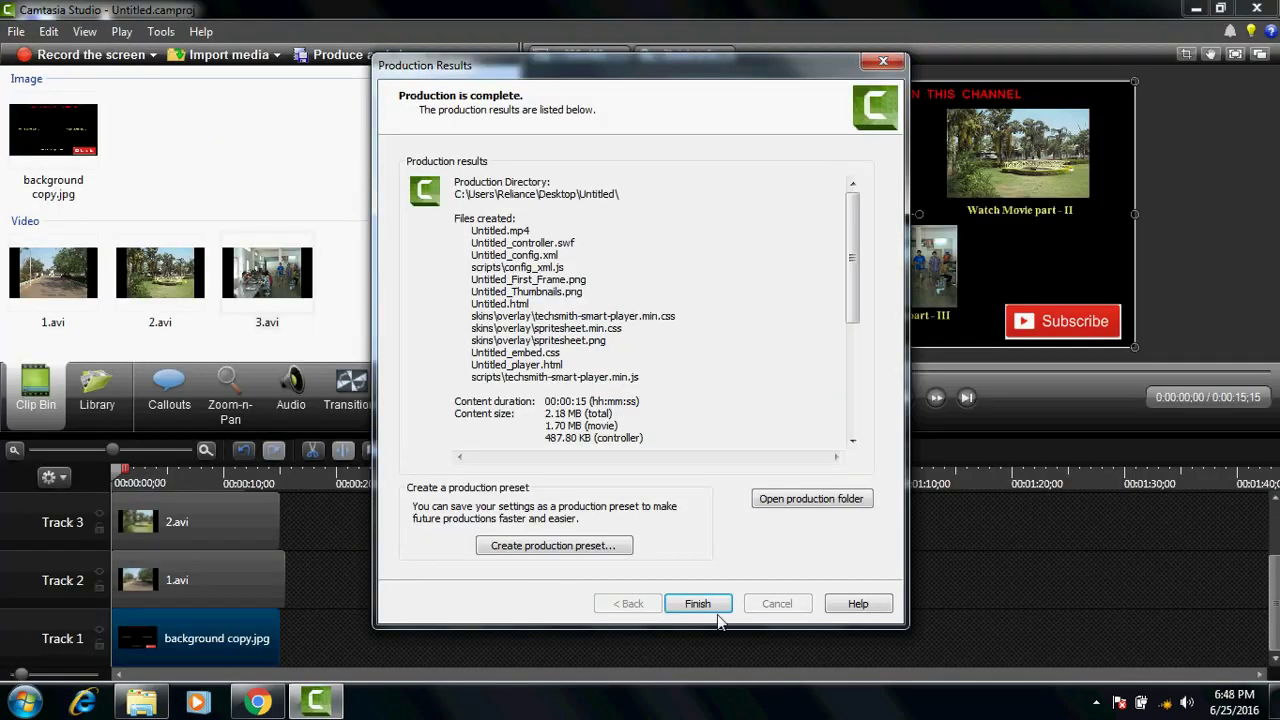
Close the production results and exit Camtasia without saving the project
{"action": "left_click", "coordinate": [697, 604]}
{"action": "left_click", "coordinate": [1257, 8]}
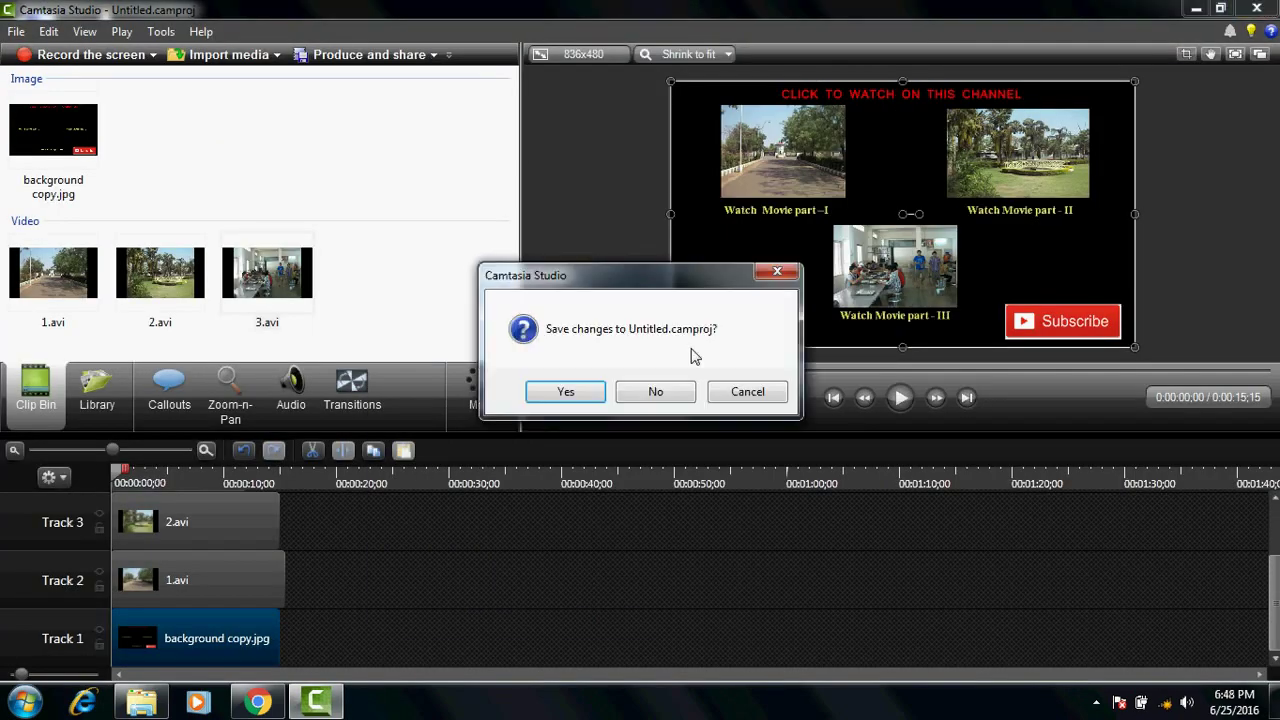
{"action": "left_click", "coordinate": [652, 392]}
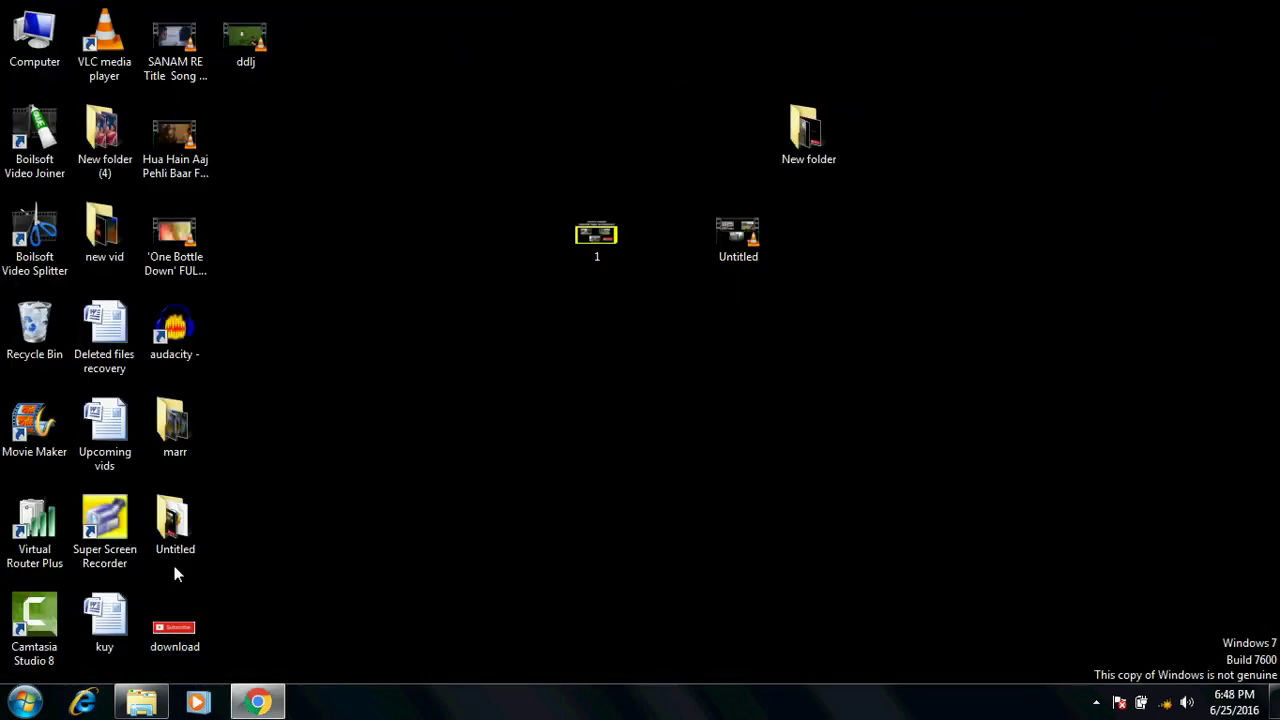
Play Untitled.mp4 from the desktop Untitled folder in VLC, then close the player and folder
{"action": "double_click", "coordinate": [178, 540]}
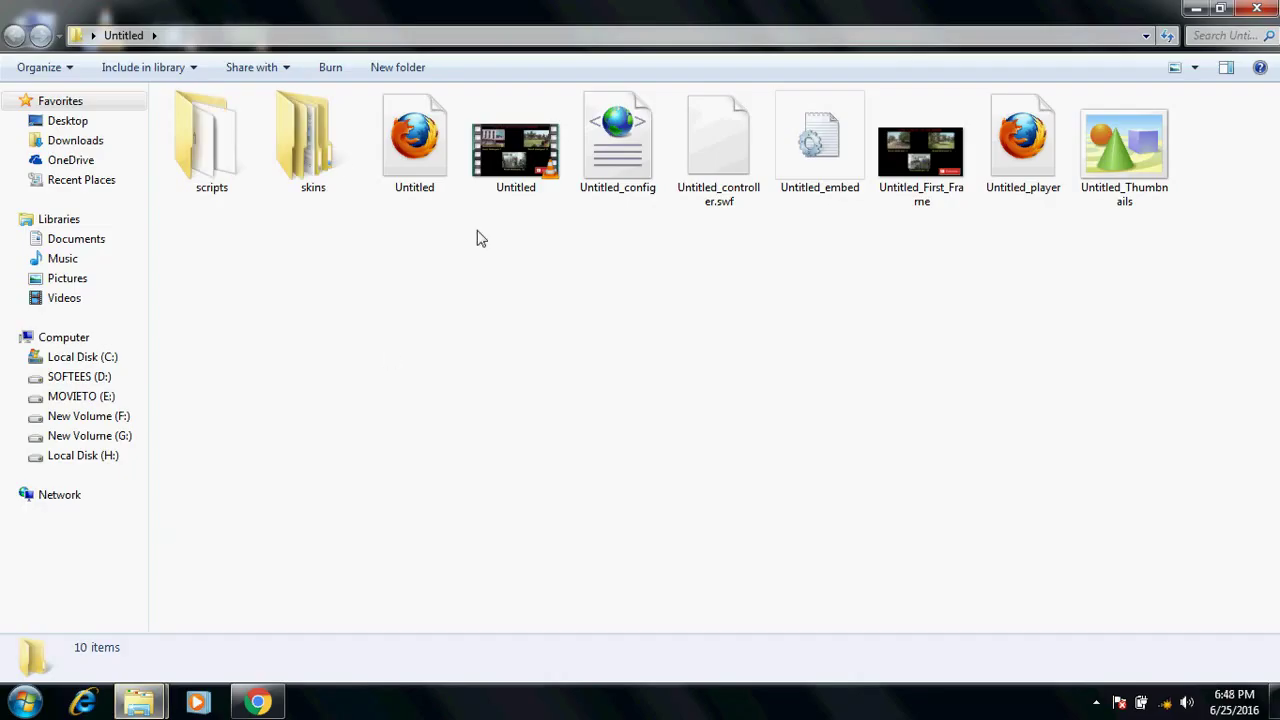
{"action": "left_click", "coordinate": [524, 148]}
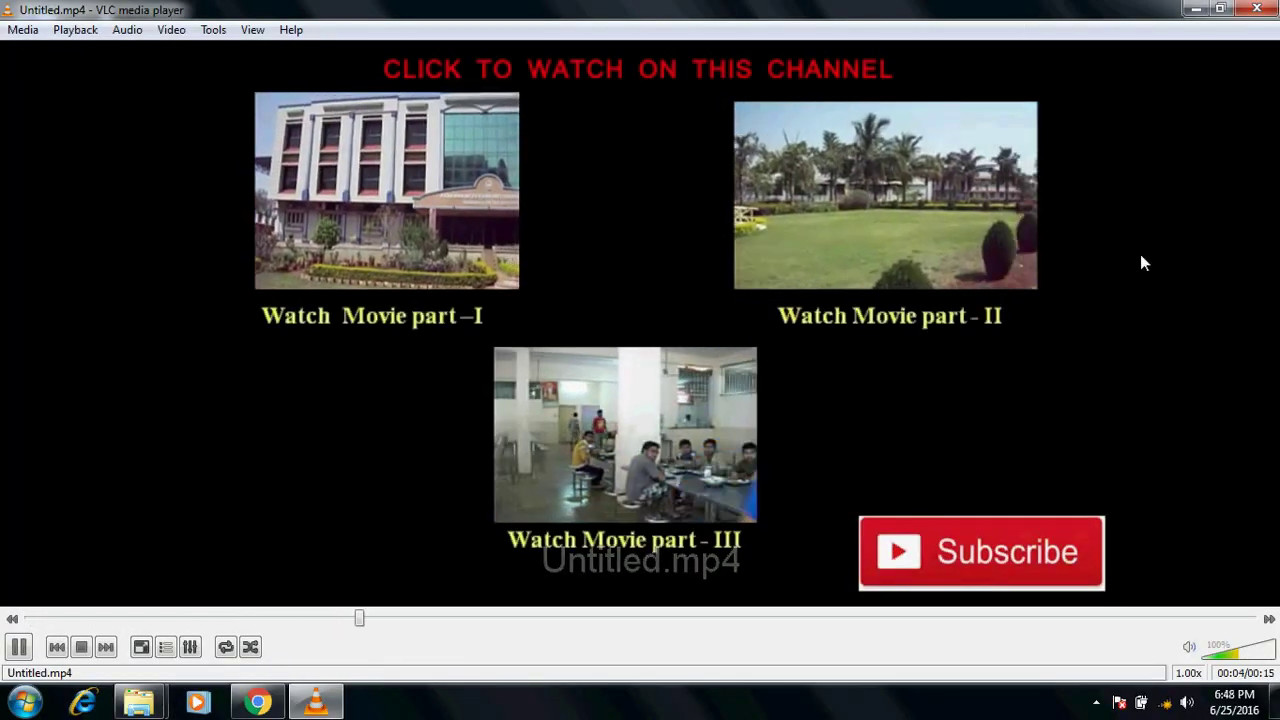
{"action": "left_click", "coordinate": [1262, 9]}
{"action": "left_click", "coordinate": [1271, 8]}
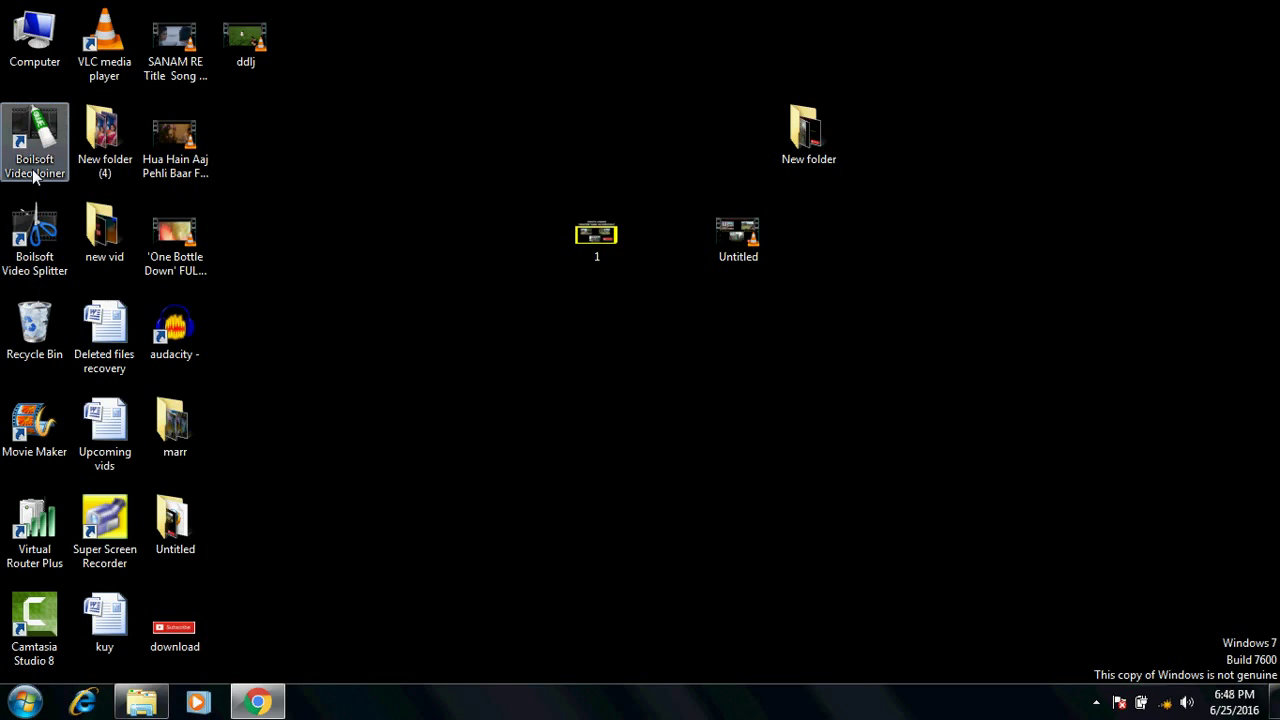
Return to the browser and connect to the available wireless network
{"action": "left_click", "coordinate": [253, 708]}
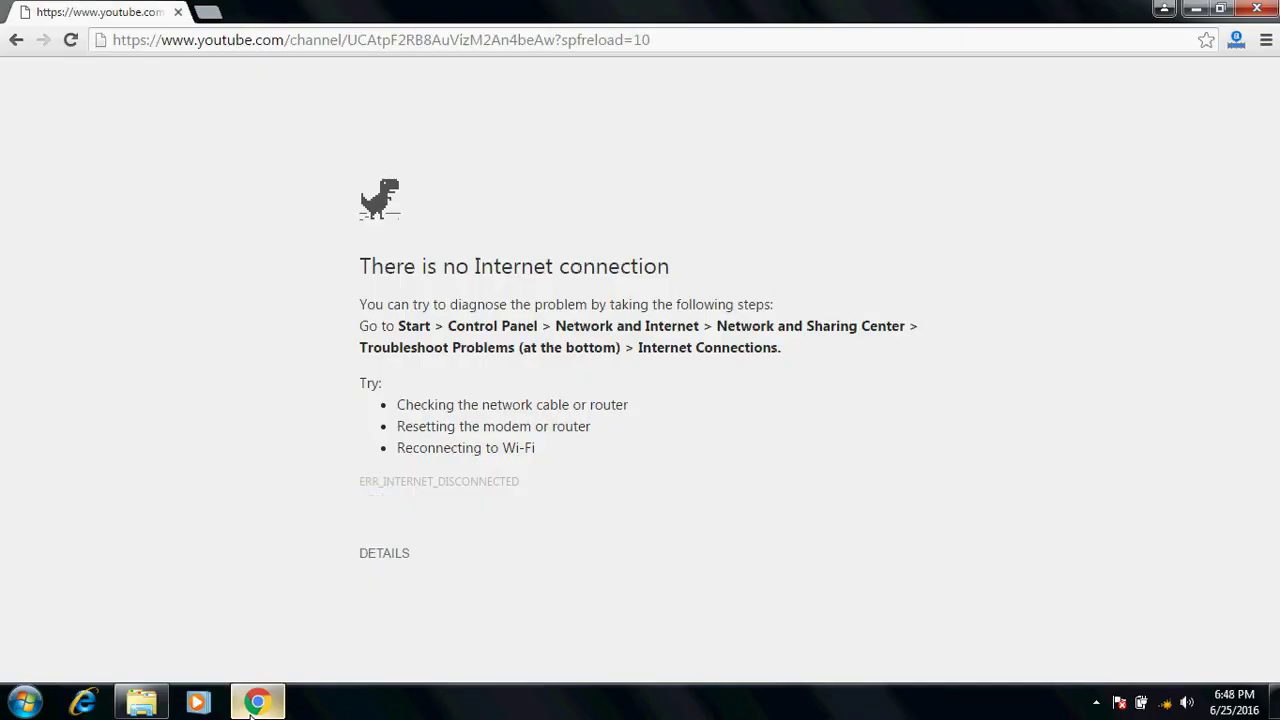
{"action": "left_click", "coordinate": [1165, 703]}
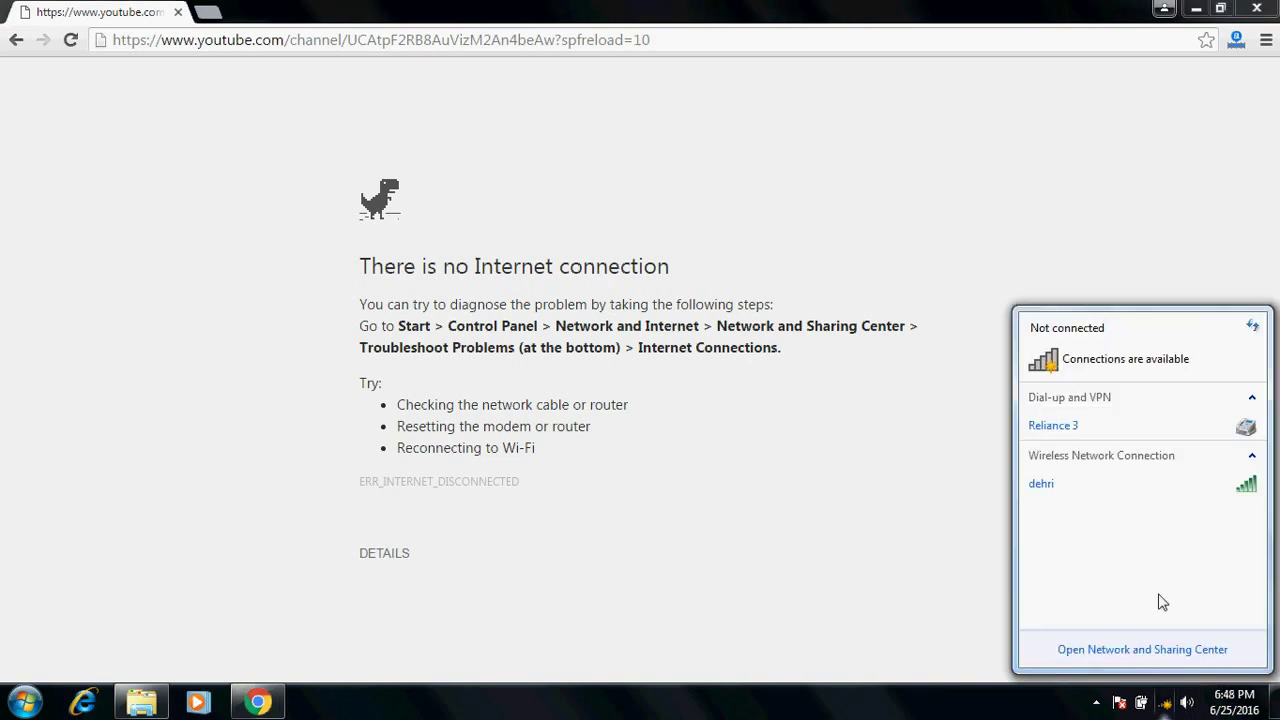
{"action": "left_click", "coordinate": [1094, 491]}
{"action": "left_click", "coordinate": [1218, 527]}
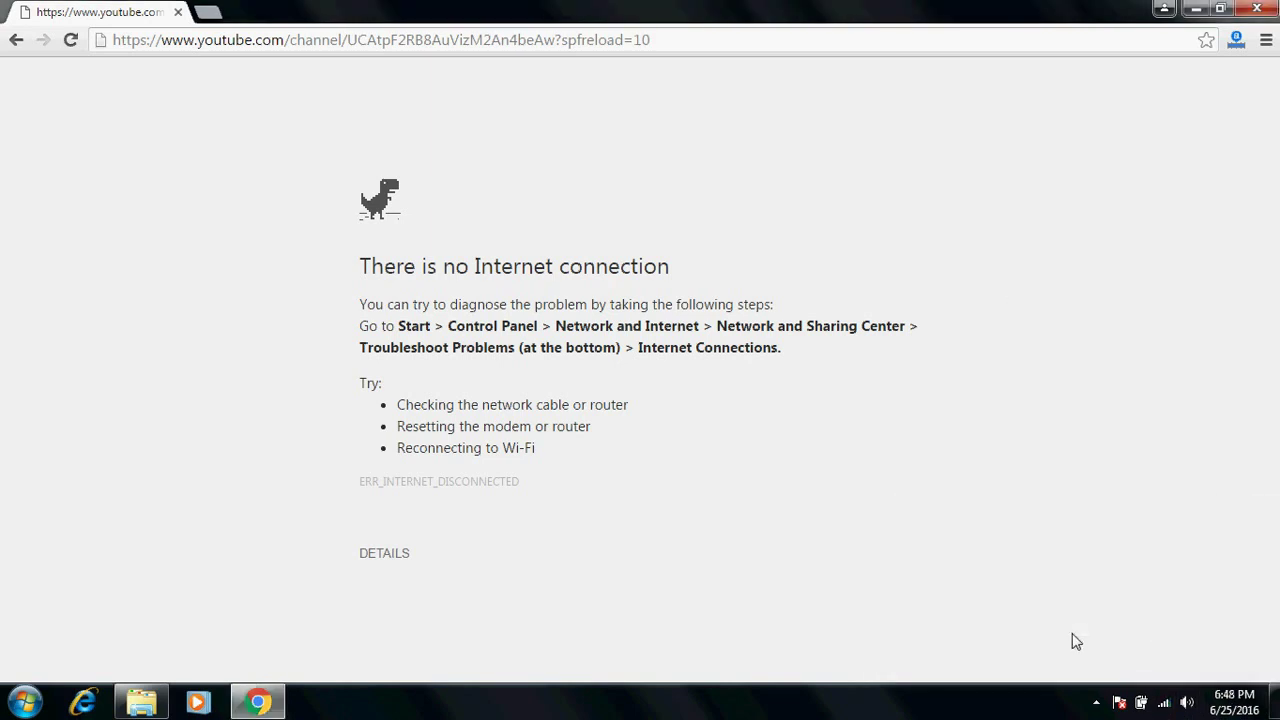
Reload the channel page and open the Untitled video's Annotations tab from Video Manager
{"action": "left_click", "coordinate": [370, 45]}
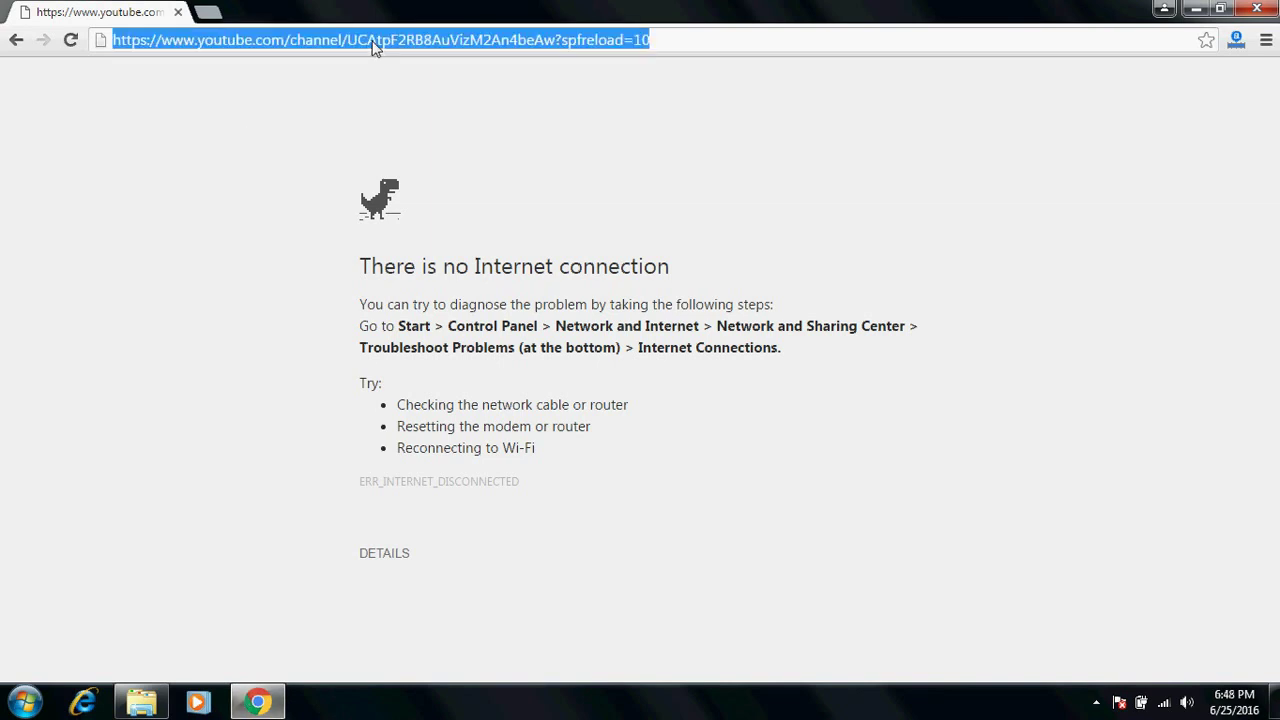
{"action": "key", "text": "Return"}
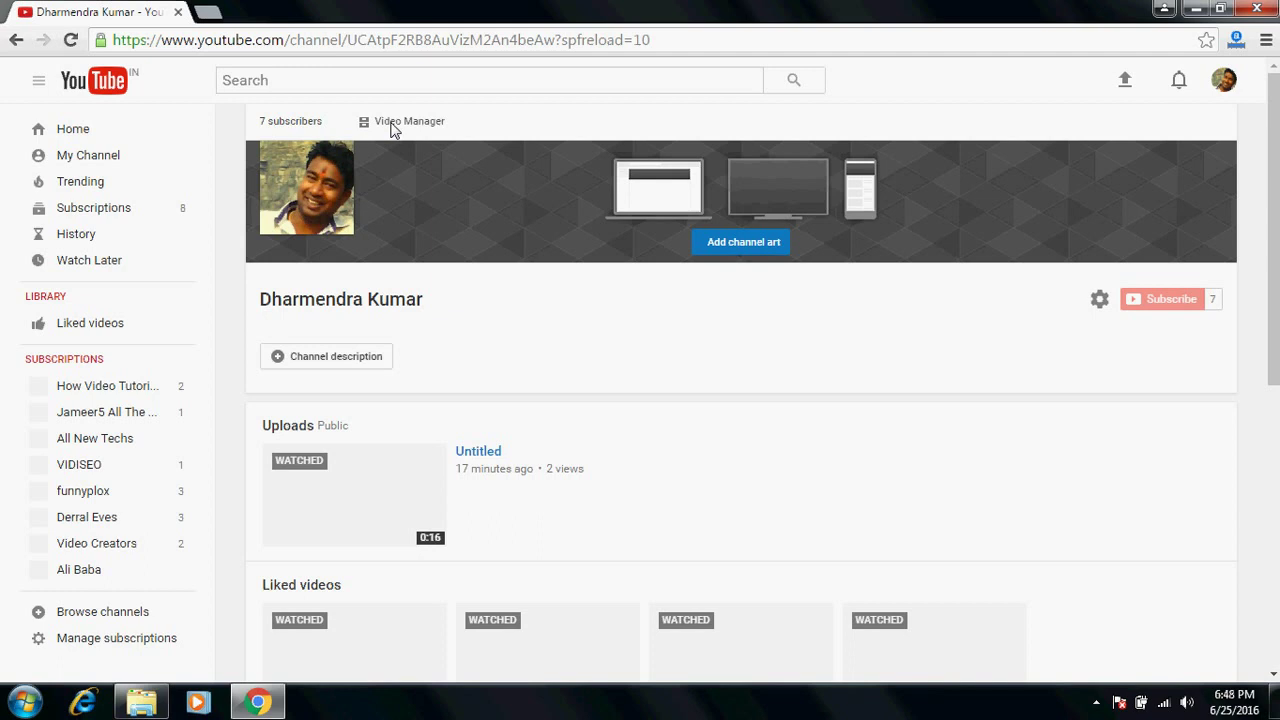
{"action": "left_click", "coordinate": [392, 124]}
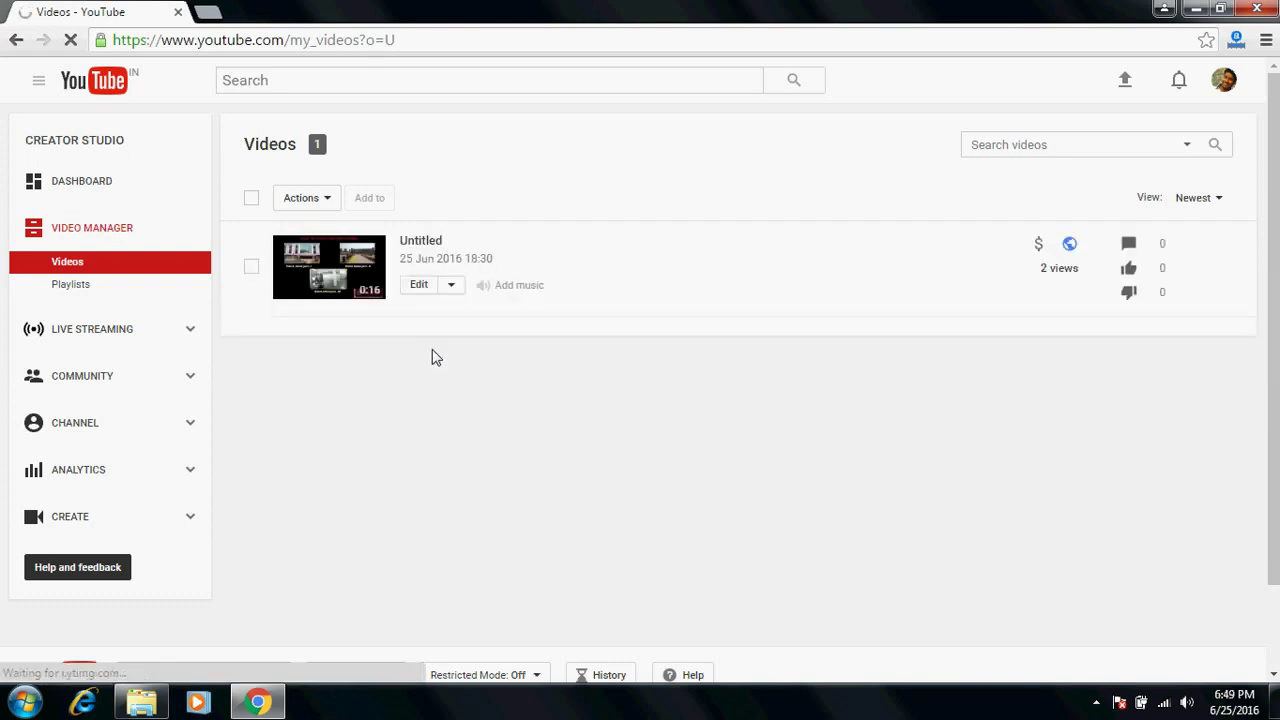
{"action": "left_click", "coordinate": [417, 286]}
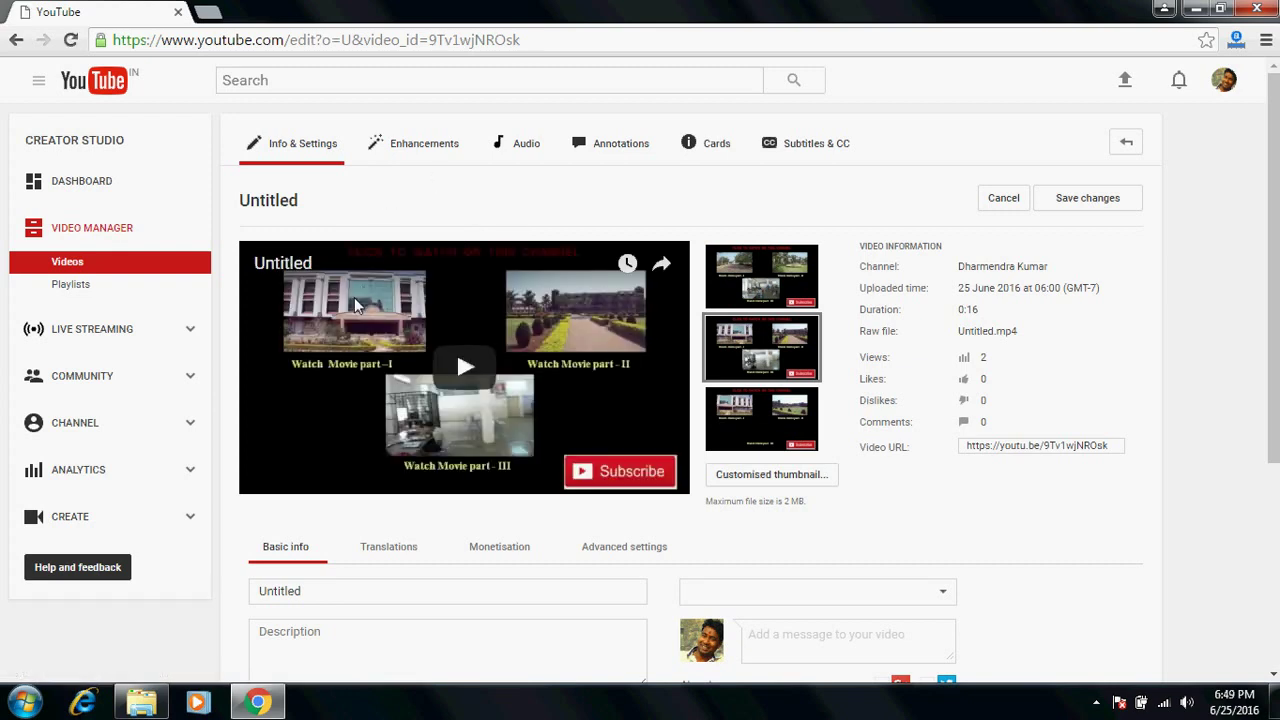
{"action": "left_click", "coordinate": [620, 155]}
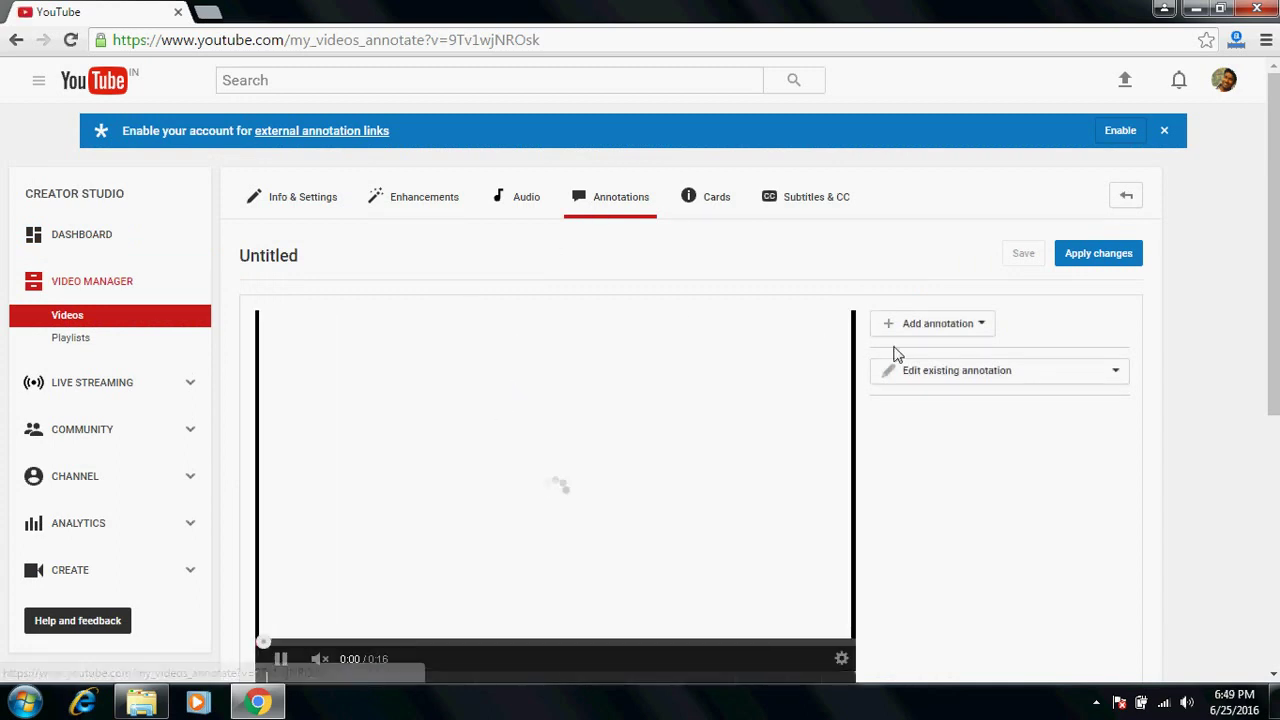
Add a Note annotation sized to cover the Watch Movie part - II thumbnail
{"action": "left_click", "coordinate": [940, 323]}
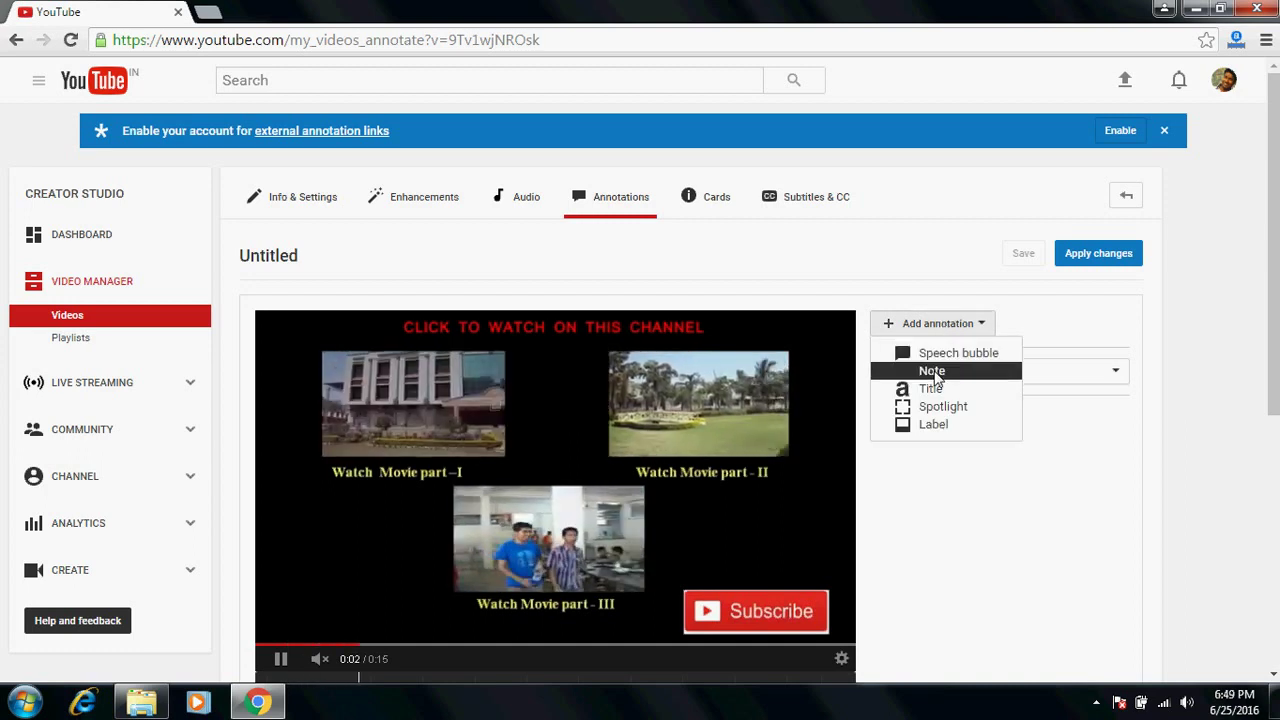
{"action": "left_click", "coordinate": [932, 370]}
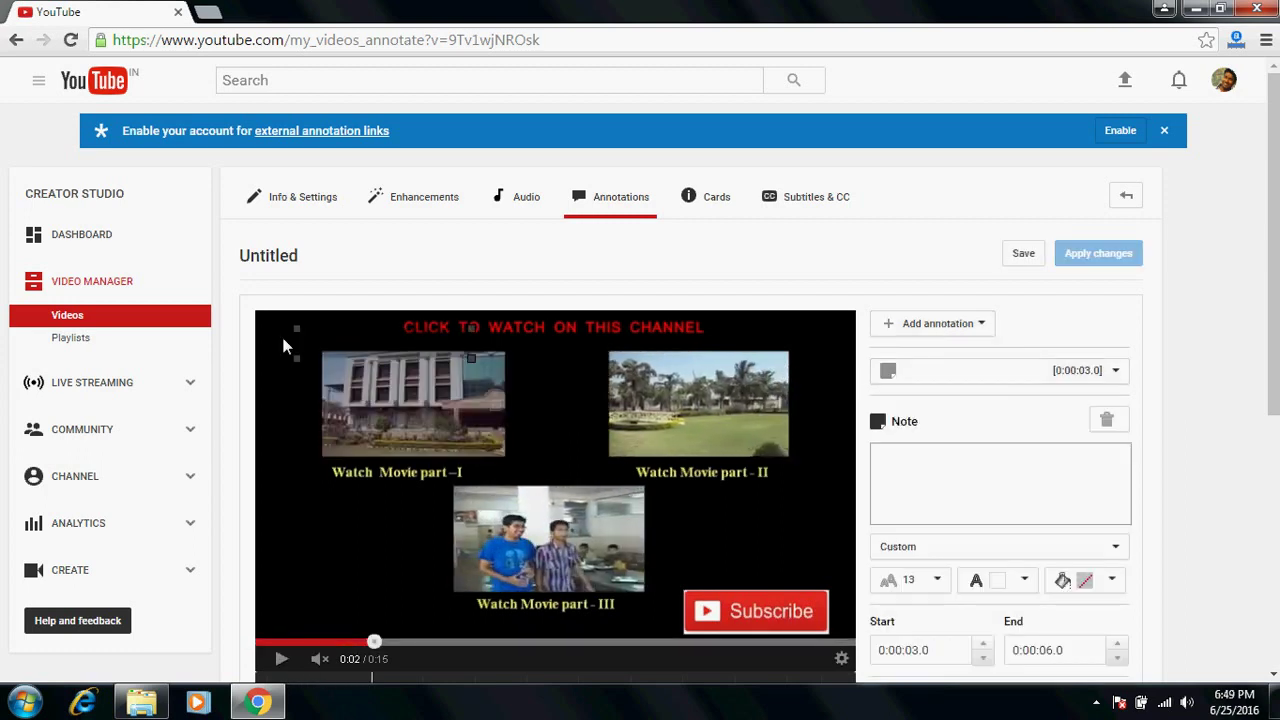
{"action": "left_click_drag", "start_coordinate": [348, 343], "coordinate": [655, 363]}
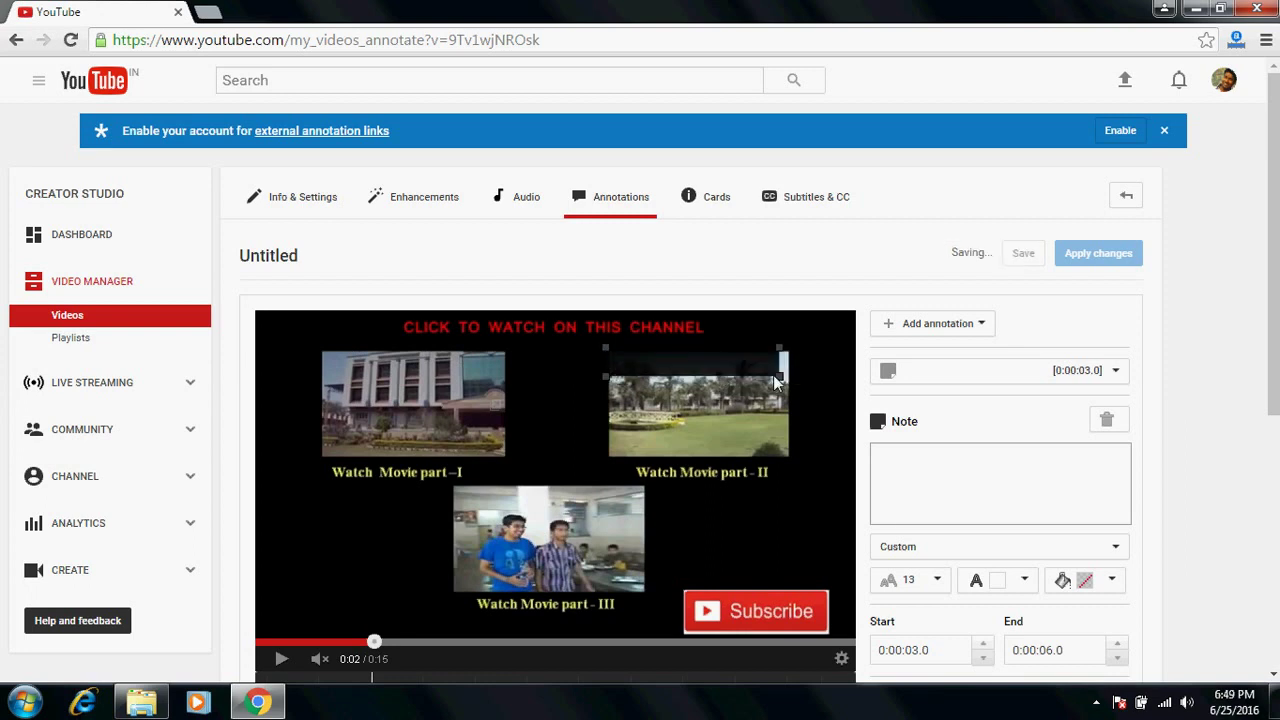
{"action": "left_click_drag", "start_coordinate": [779, 375], "coordinate": [792, 380]}
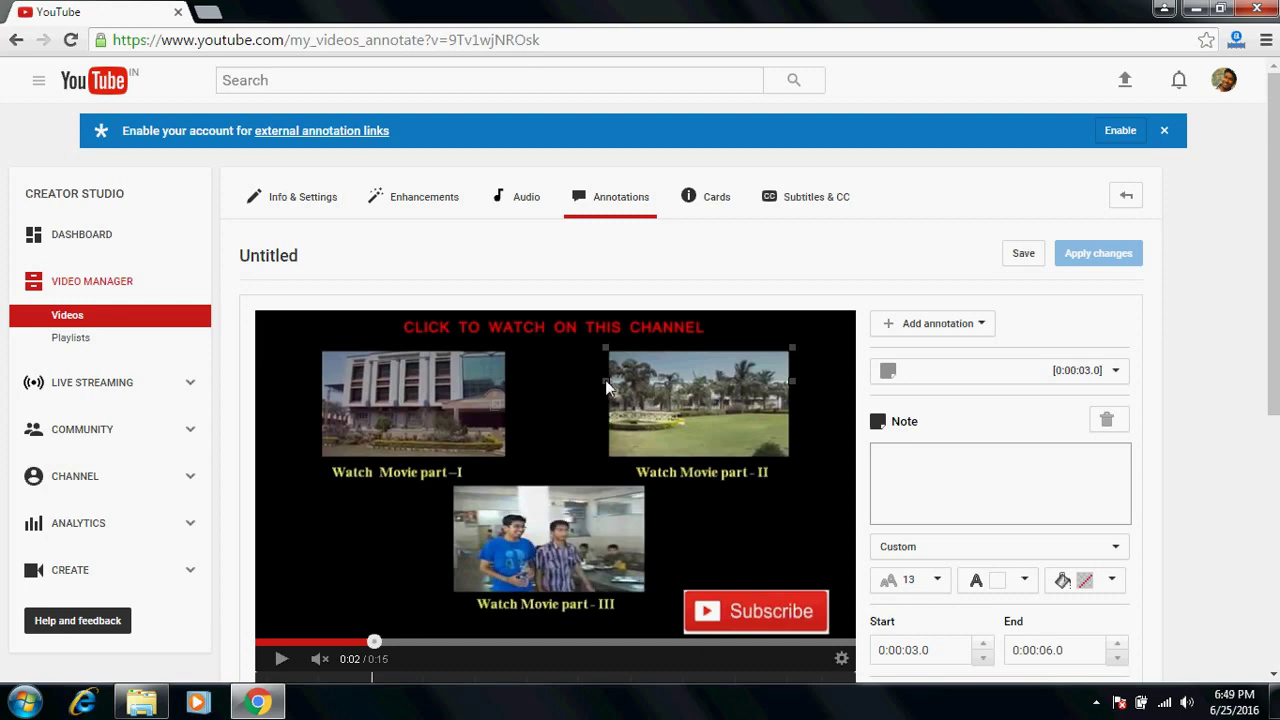
{"action": "left_click_drag", "start_coordinate": [605, 380], "coordinate": [602, 455]}
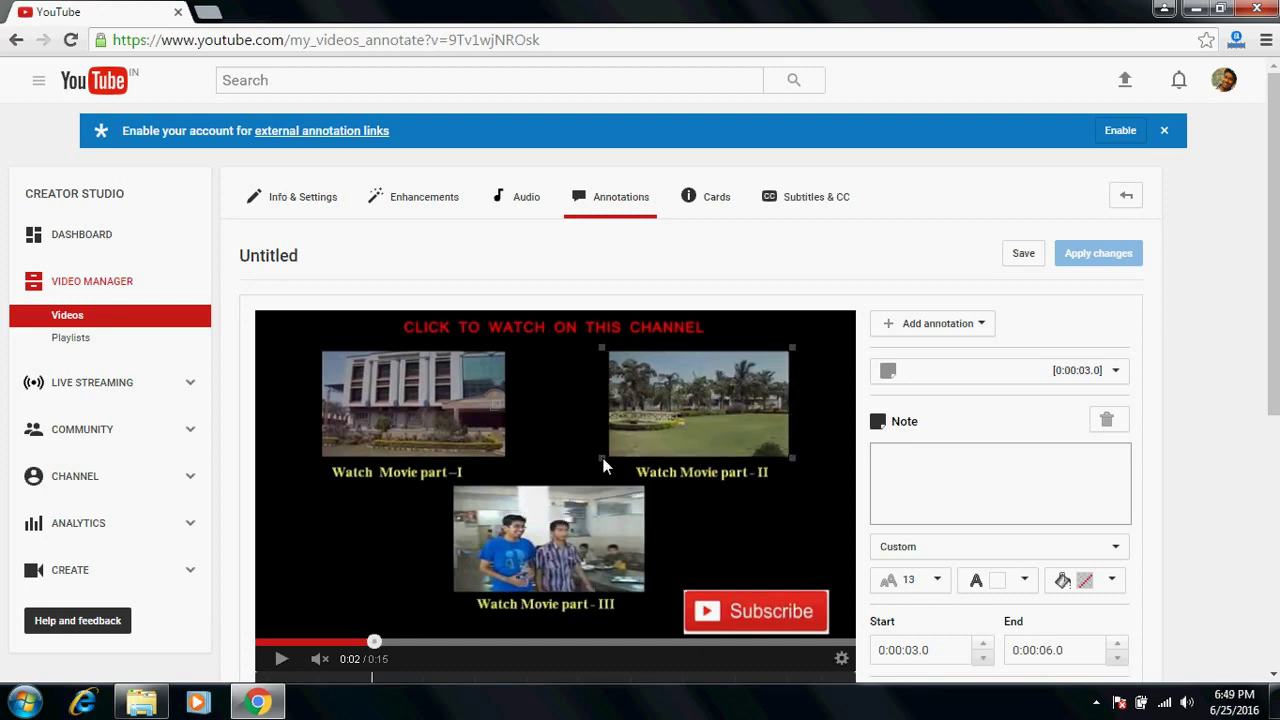
{"action": "scroll", "coordinate": [806, 413], "scroll_direction": "down", "scroll_amount": 1}
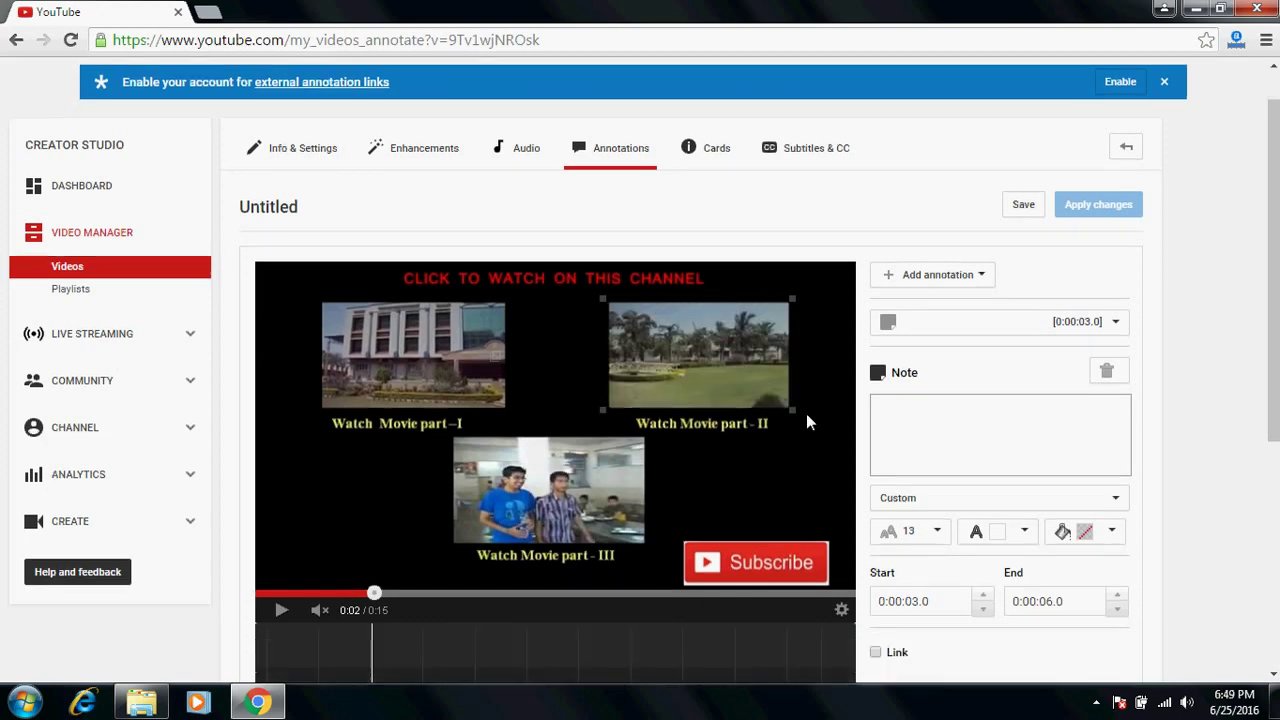
{"action": "scroll", "coordinate": [800, 409], "scroll_direction": "up", "scroll_amount": 1}
{"action": "scroll", "coordinate": [857, 486], "scroll_direction": "down", "scroll_amount": 1}
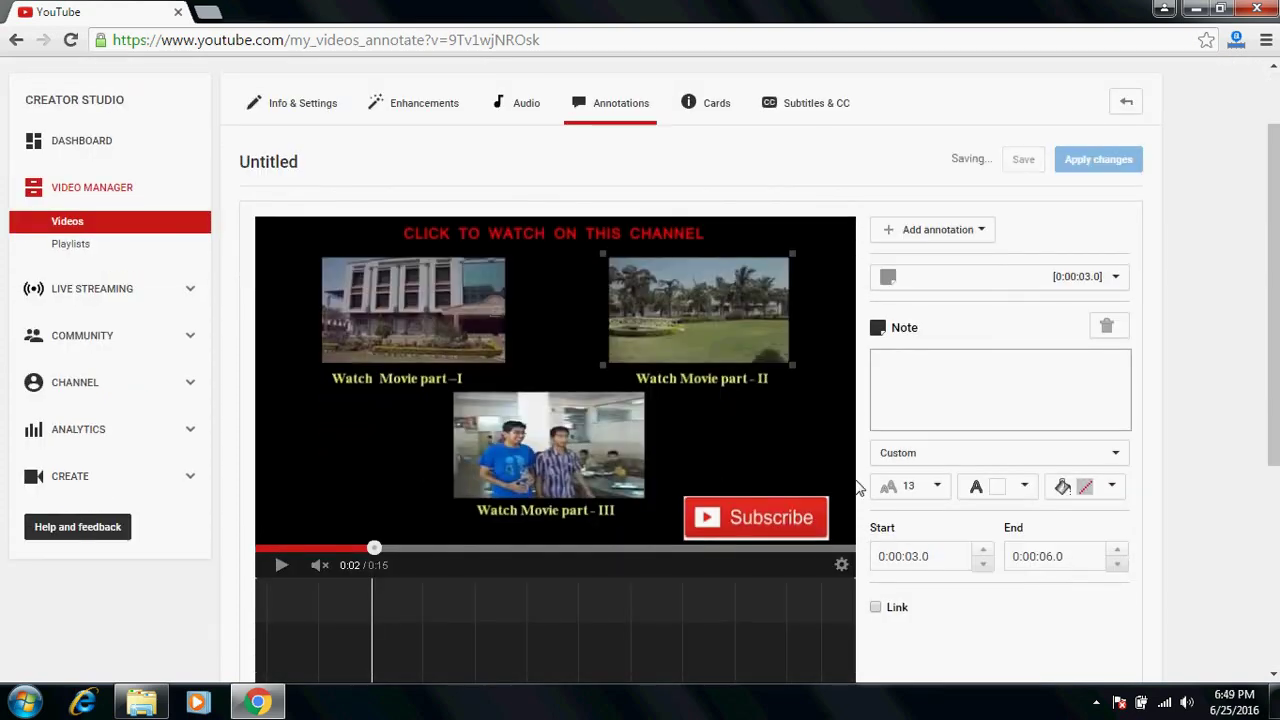
{"action": "scroll", "coordinate": [880, 485], "scroll_direction": "down", "scroll_amount": 1}
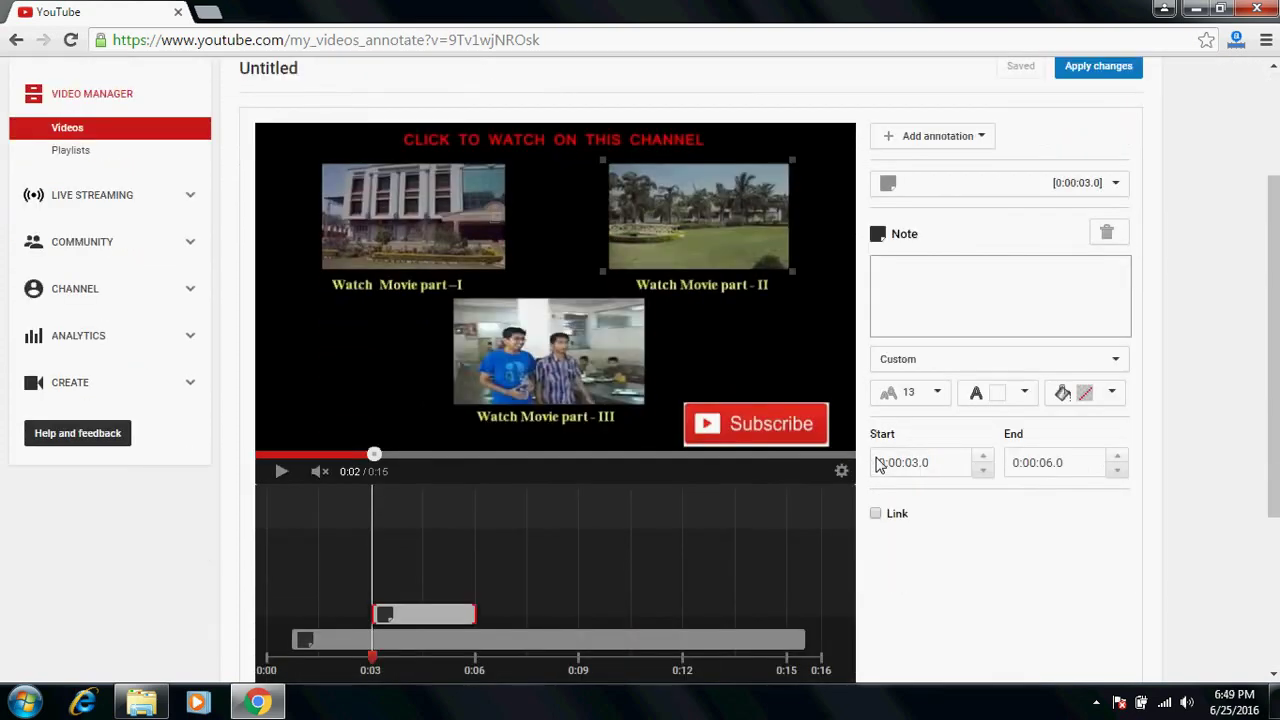
Link the note to the video's watch URL, opening in a new window
{"action": "left_click", "coordinate": [877, 514]}
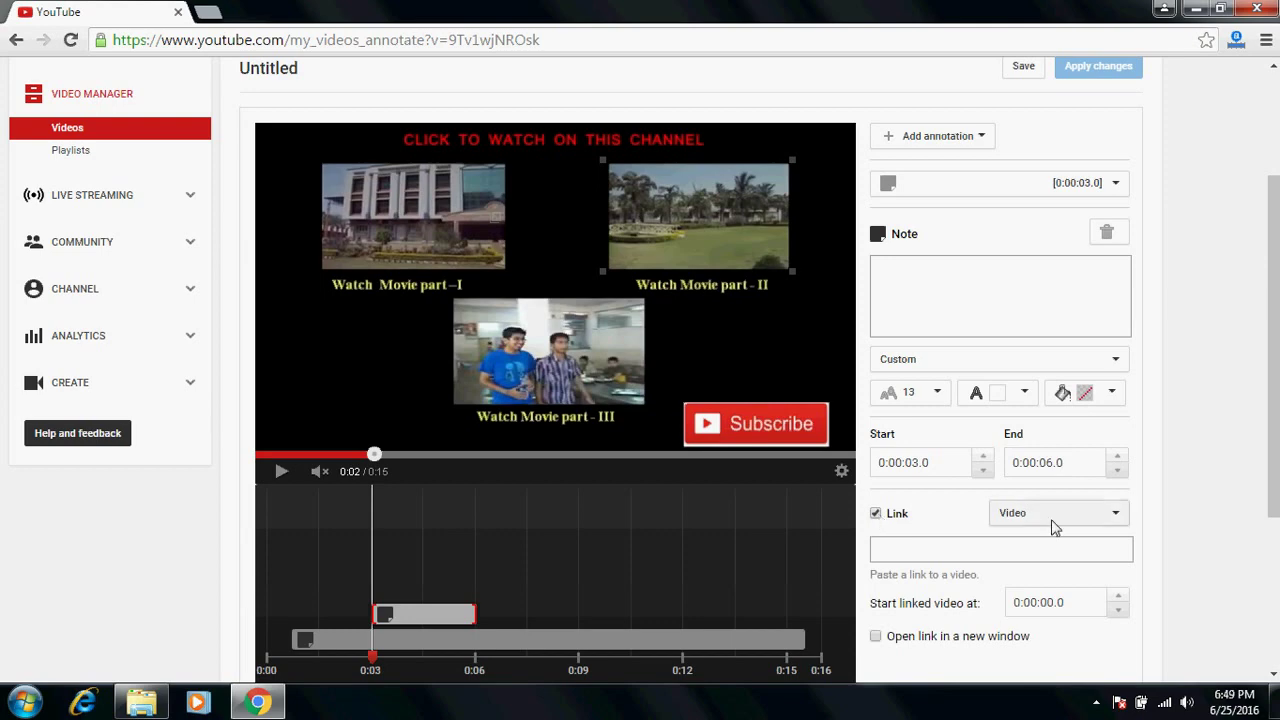
{"action": "left_click", "coordinate": [925, 550]}
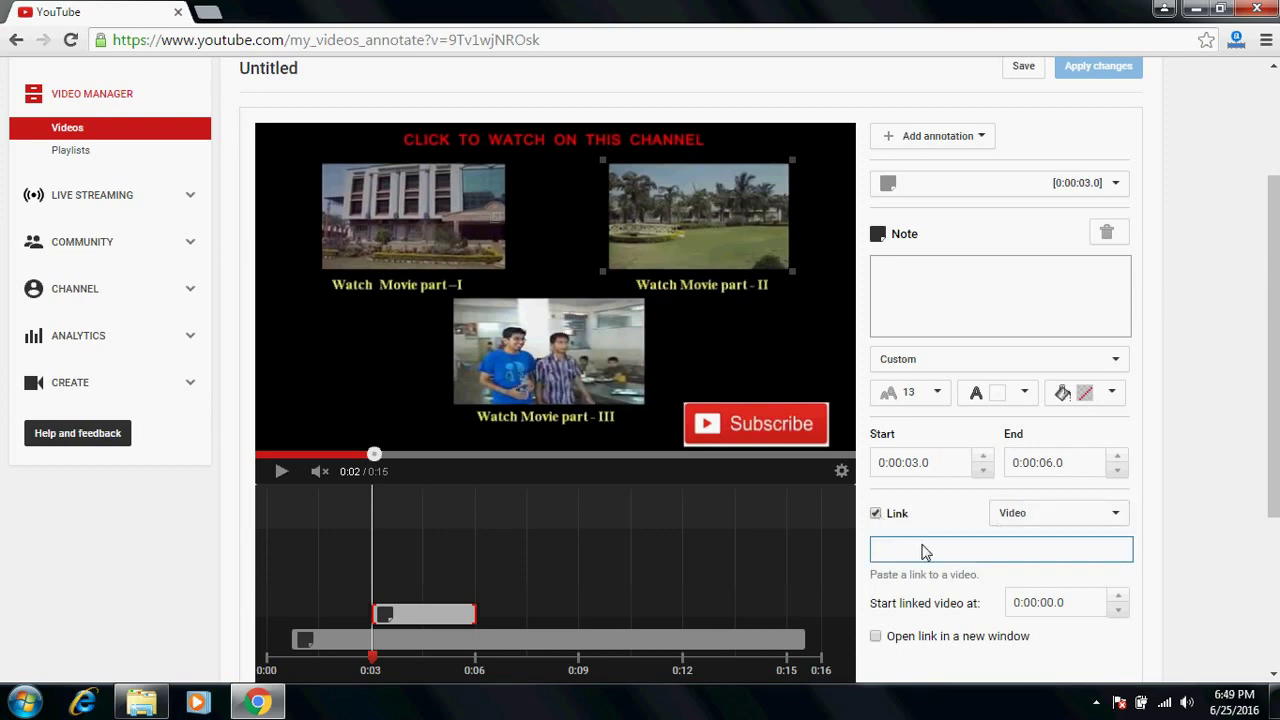
{"action": "scroll", "coordinate": [175, 173], "scroll_direction": "up", "scroll_amount": 1}
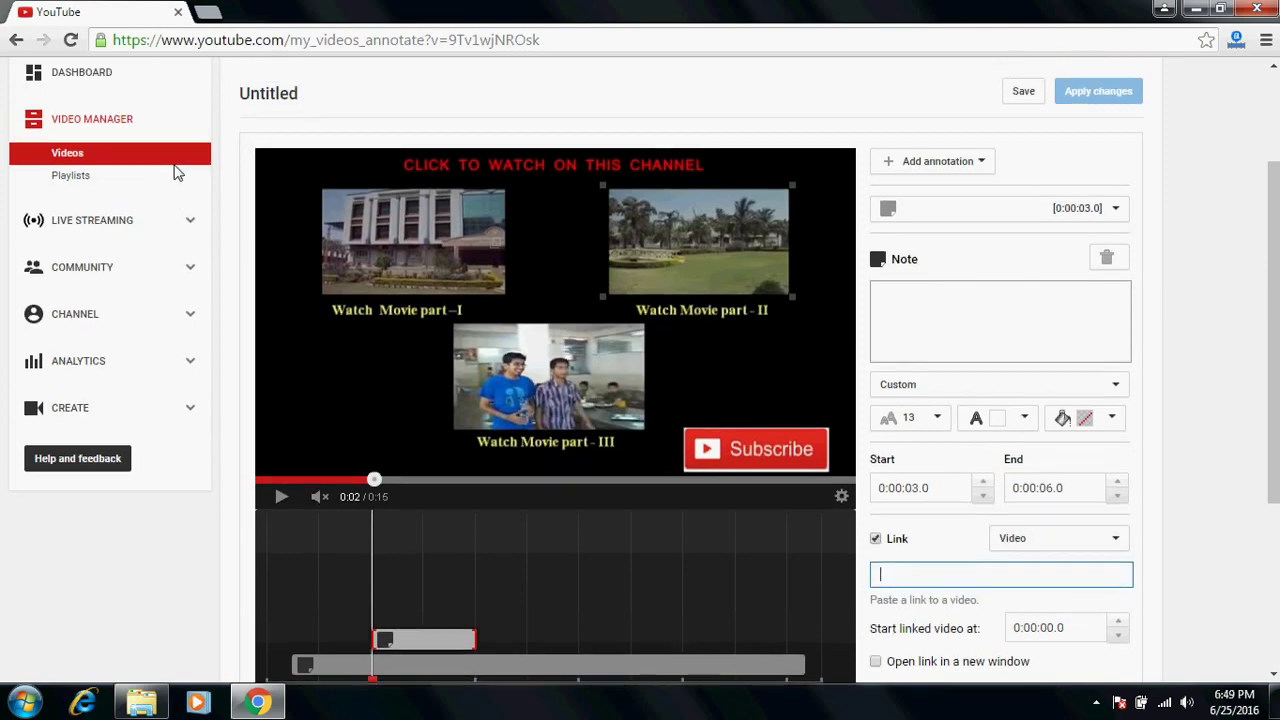
{"action": "scroll", "coordinate": [180, 172], "scroll_direction": "up", "scroll_amount": 2}
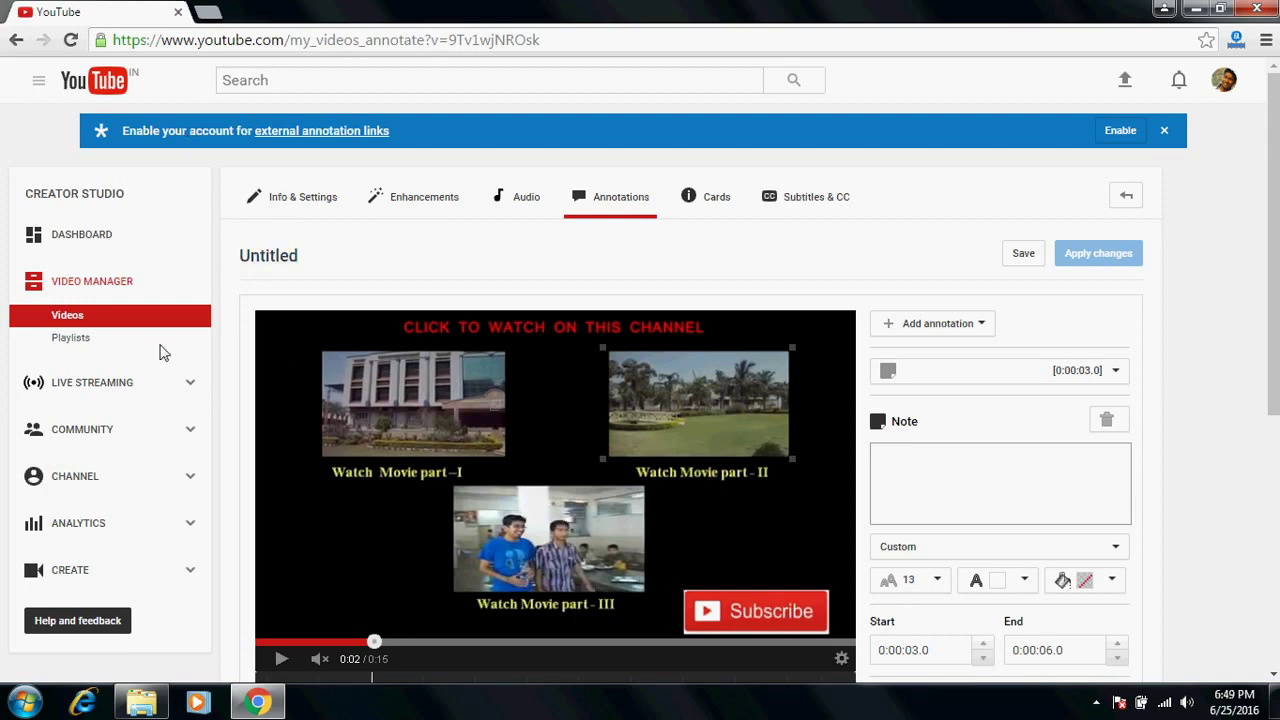
{"action": "right_click", "coordinate": [268, 255]}
{"action": "left_click", "coordinate": [290, 261]}
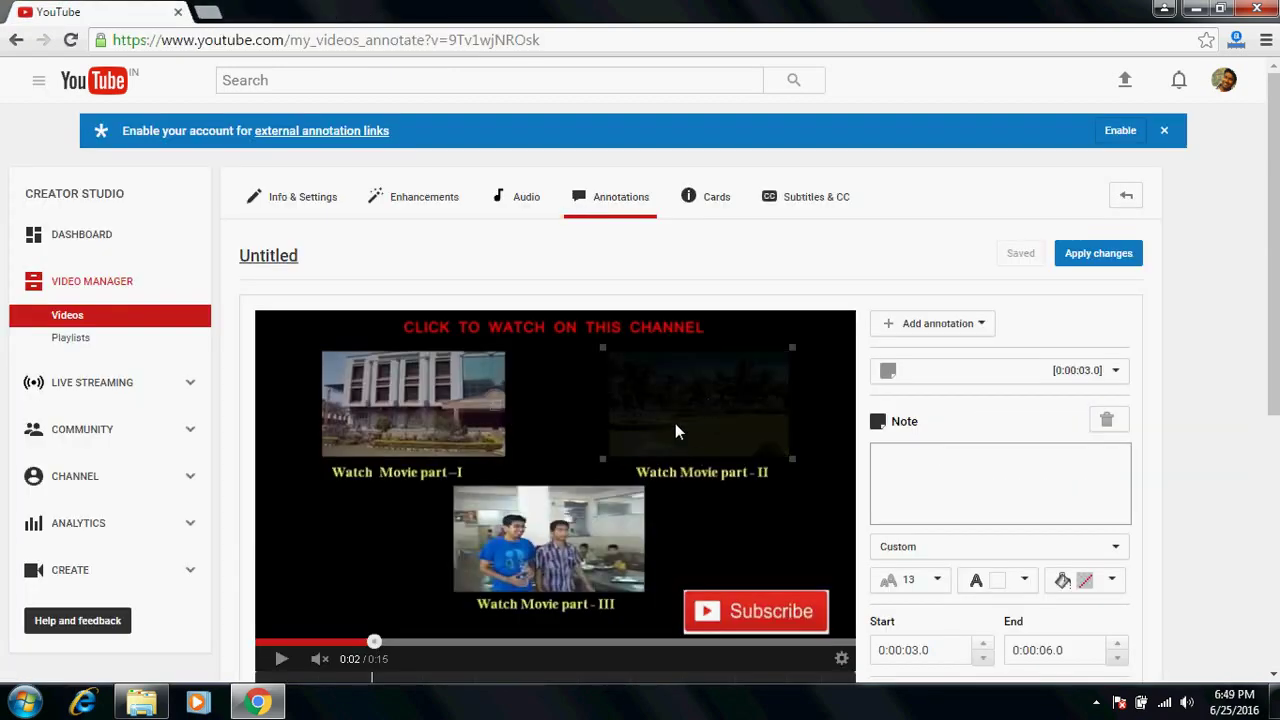
{"action": "scroll", "coordinate": [908, 572], "scroll_direction": "down", "scroll_amount": 2}
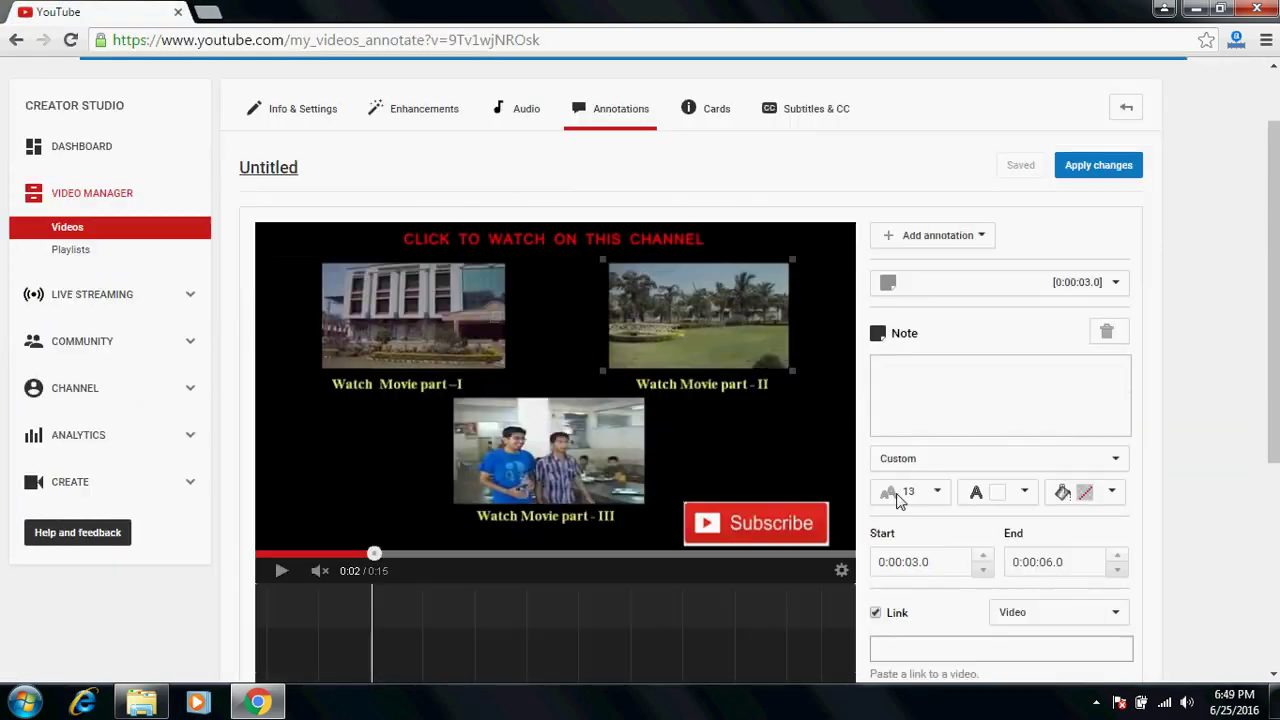
{"action": "left_click", "coordinate": [908, 563]}
{"action": "right_click", "coordinate": [910, 556]}
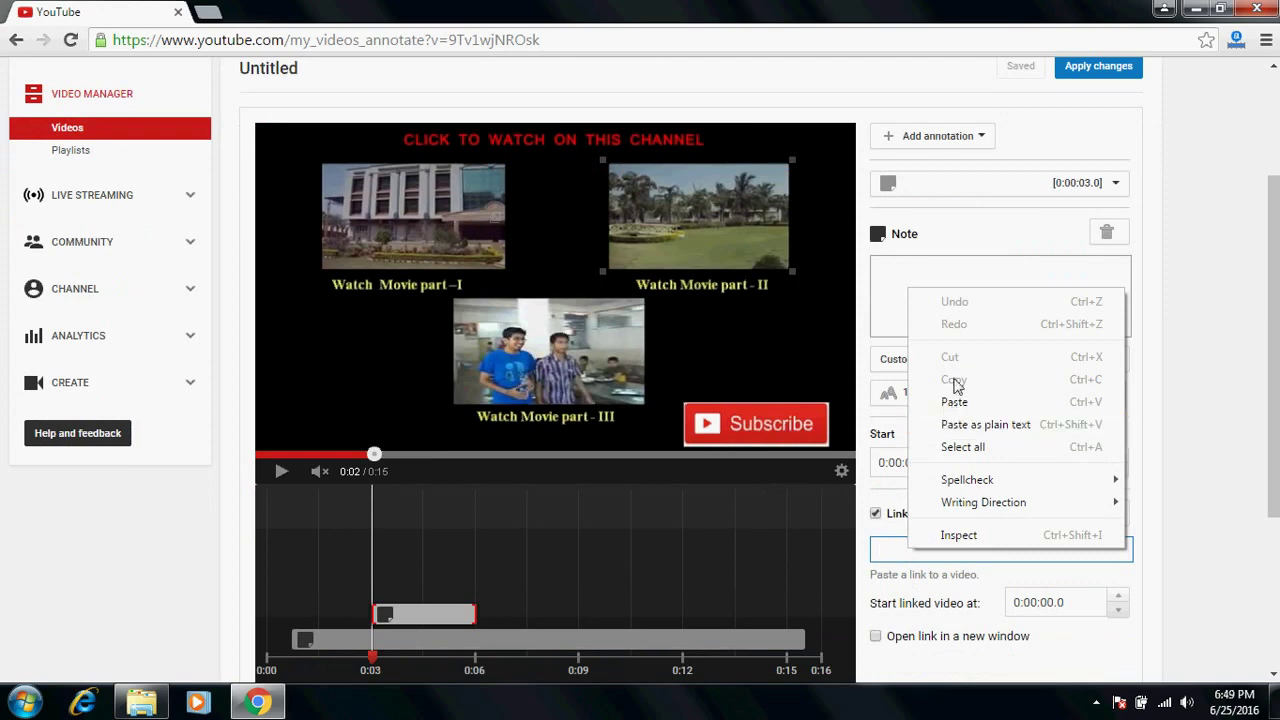
{"action": "left_click", "coordinate": [954, 403]}
{"action": "scroll", "coordinate": [884, 470], "scroll_direction": "down", "scroll_amount": 2}
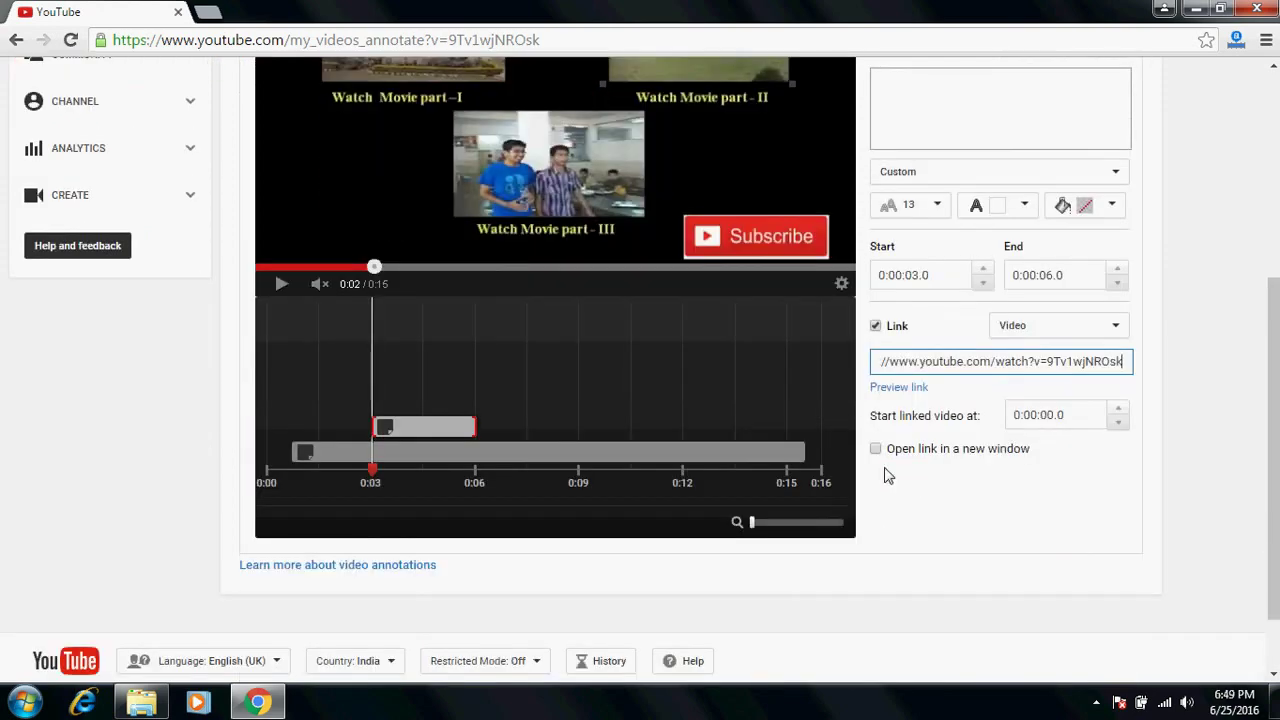
{"action": "left_click", "coordinate": [877, 450]}
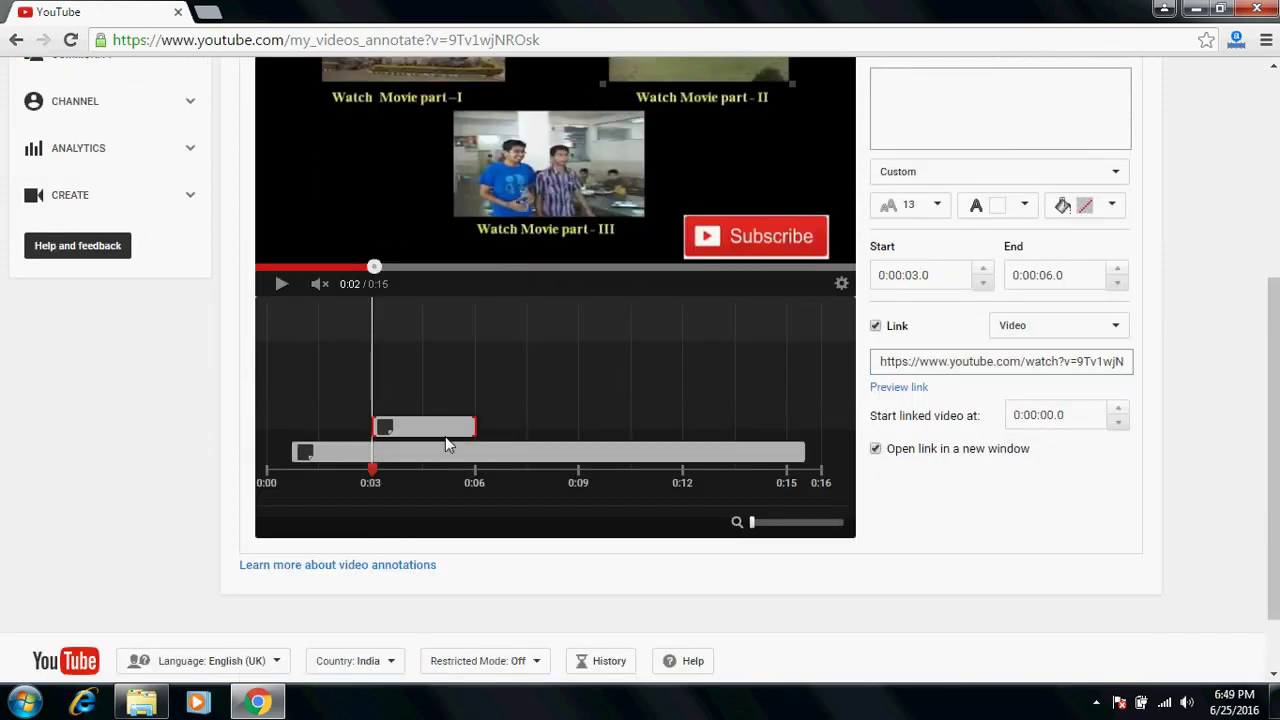
Set the note to show from 0:00.8 to 0:15.5 and save
{"action": "left_click_drag", "start_coordinate": [376, 430], "coordinate": [300, 440]}
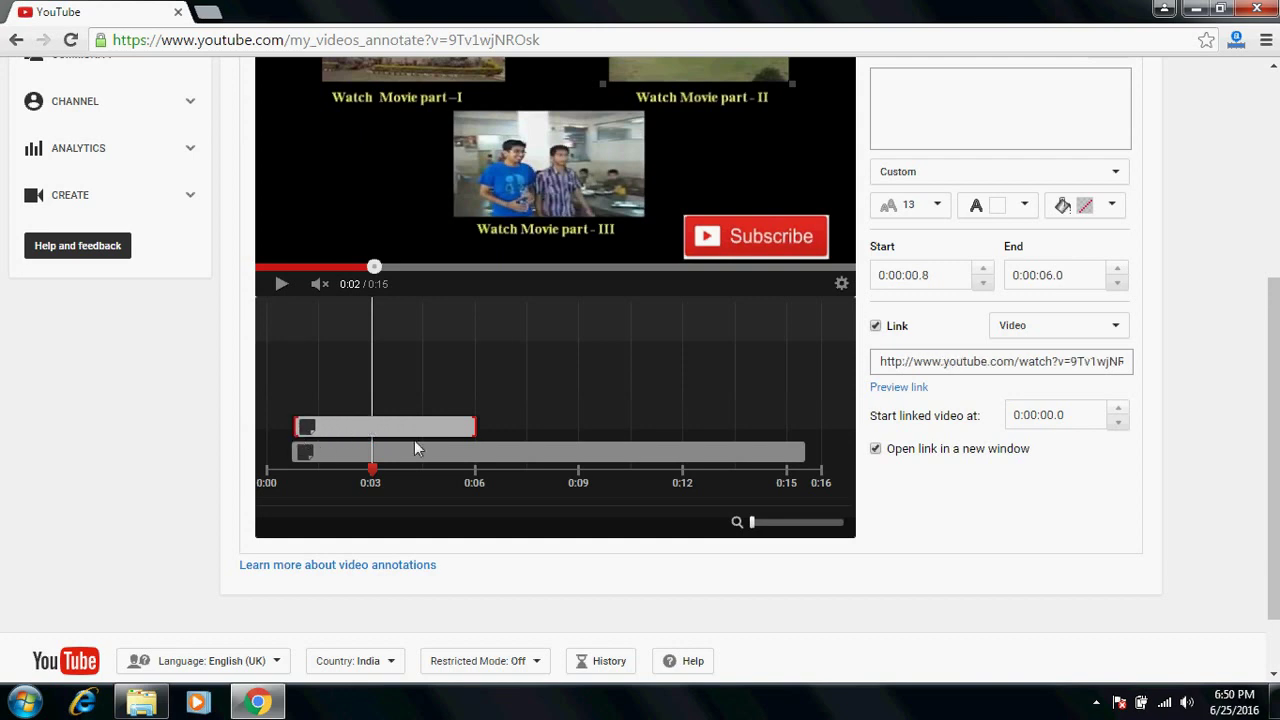
{"action": "left_click_drag", "start_coordinate": [477, 430], "coordinate": [800, 437]}
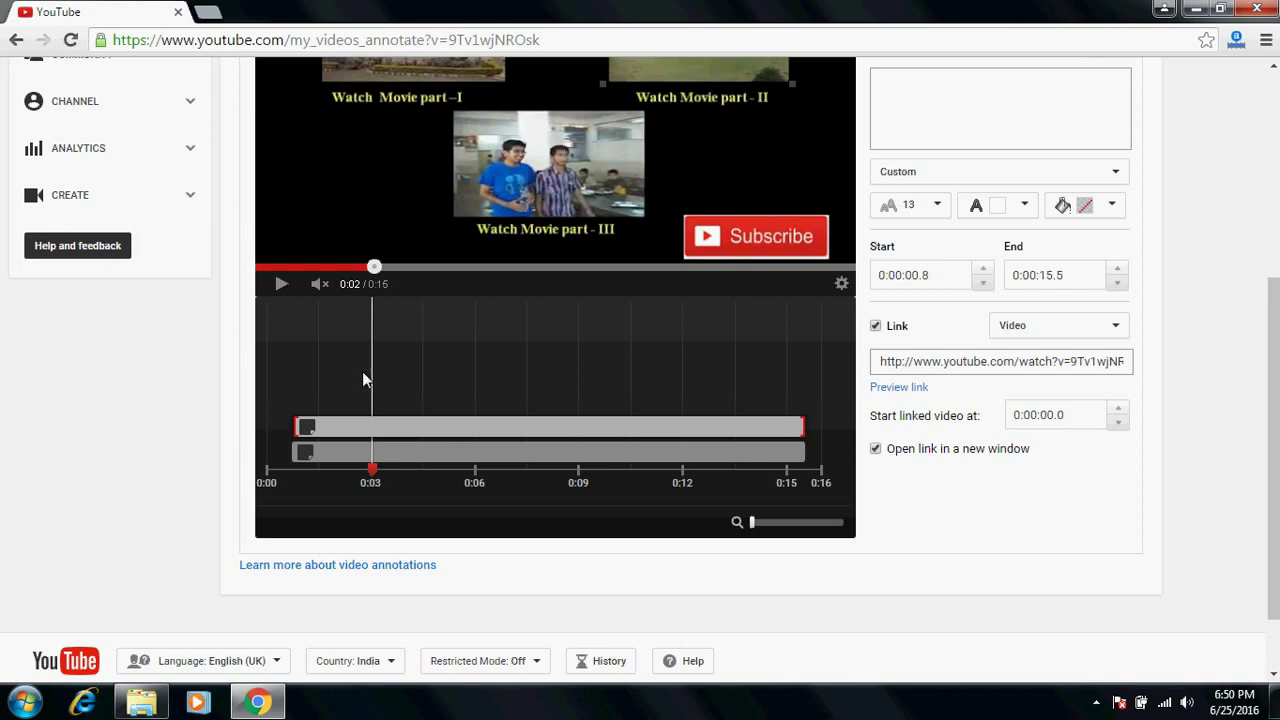
{"action": "scroll", "coordinate": [1088, 560], "scroll_direction": "up", "scroll_amount": 1}
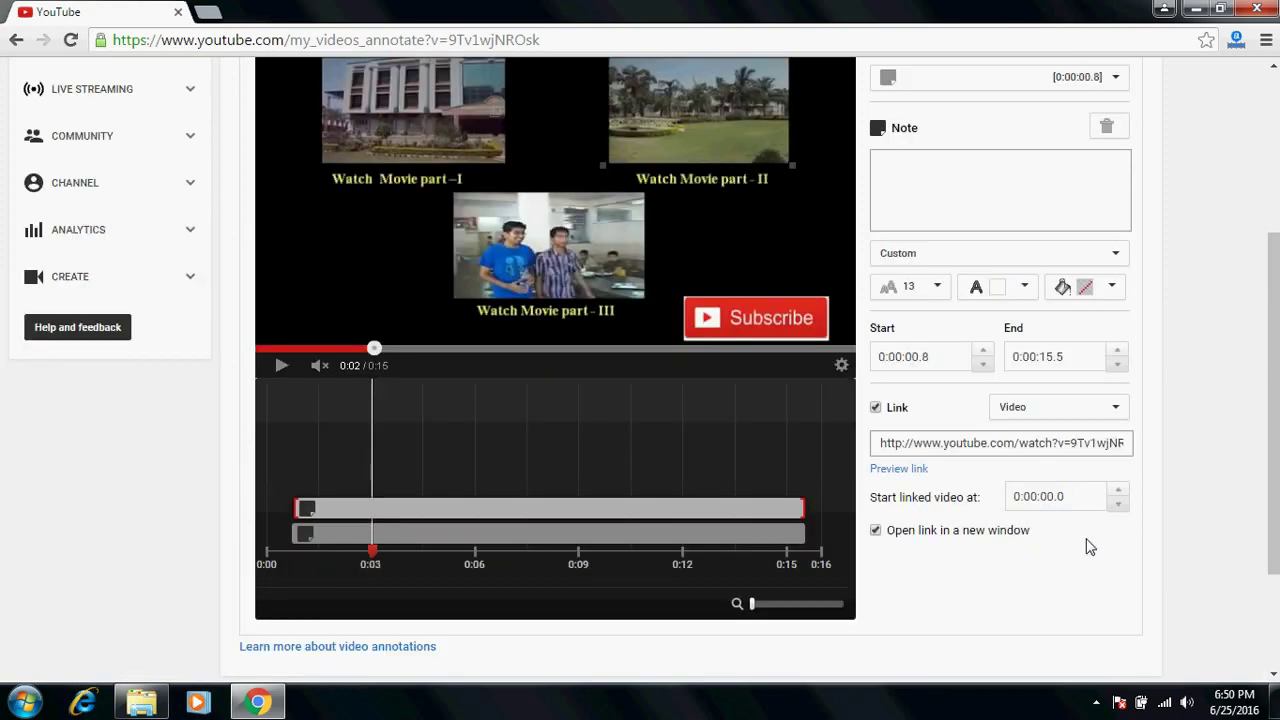
{"action": "scroll", "coordinate": [1088, 547], "scroll_direction": "up", "scroll_amount": 1}
{"action": "left_click", "coordinate": [1022, 67]}
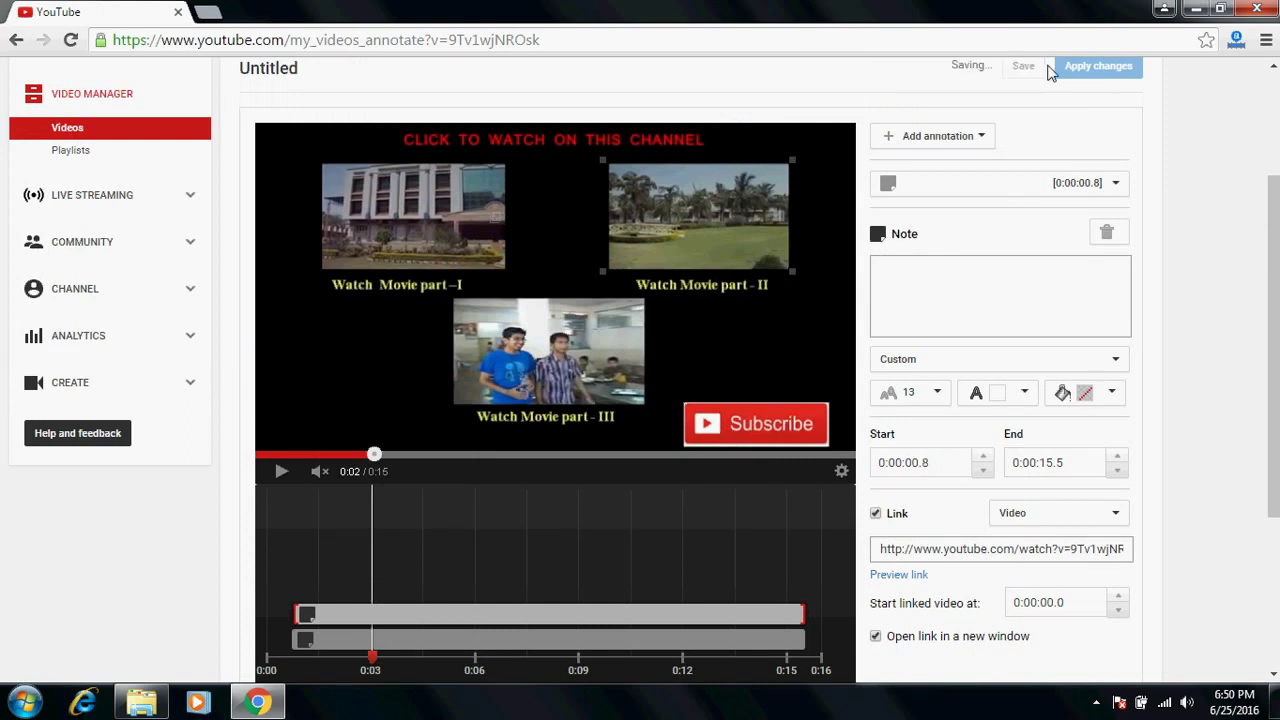
Apply the annotation changes, check the Untitled watch page in a new tab, then return to the editor
{"action": "left_click", "coordinate": [1096, 70]}
{"action": "scroll", "coordinate": [396, 349], "scroll_direction": "up", "scroll_amount": 3}
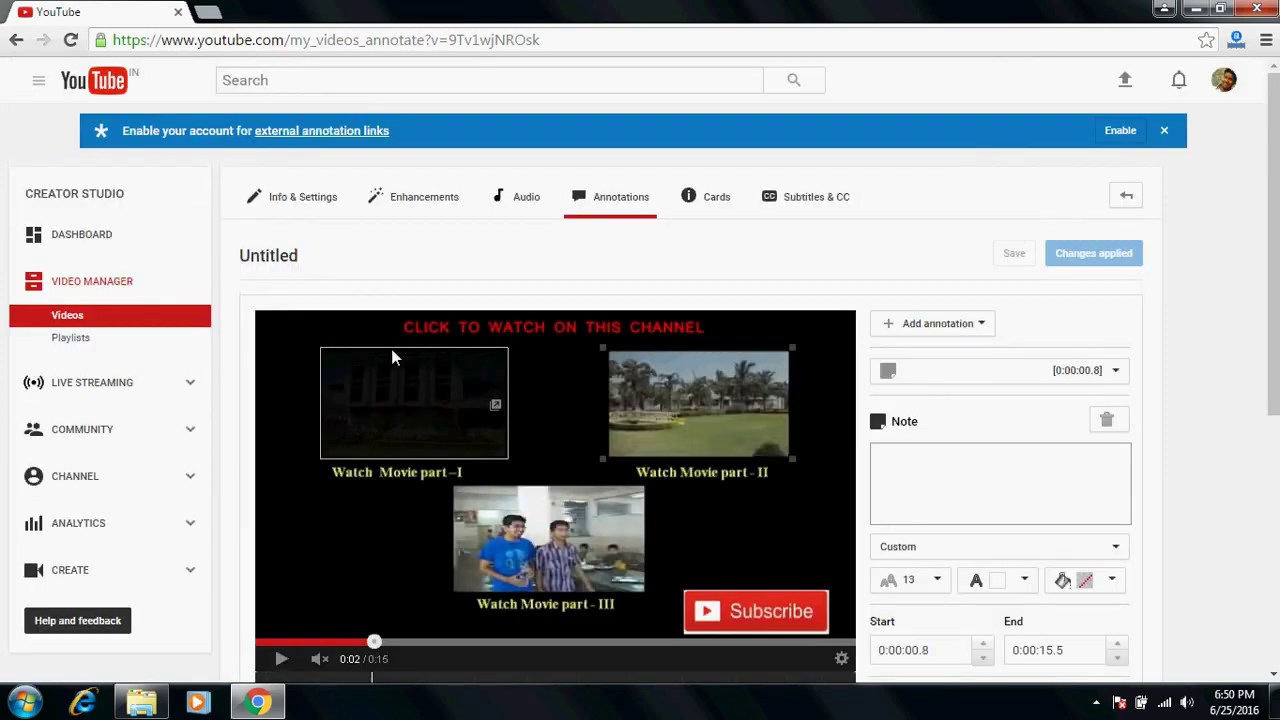
{"action": "right_click", "coordinate": [262, 262]}
{"action": "left_click", "coordinate": [285, 279]}
{"action": "left_click", "coordinate": [245, 11]}
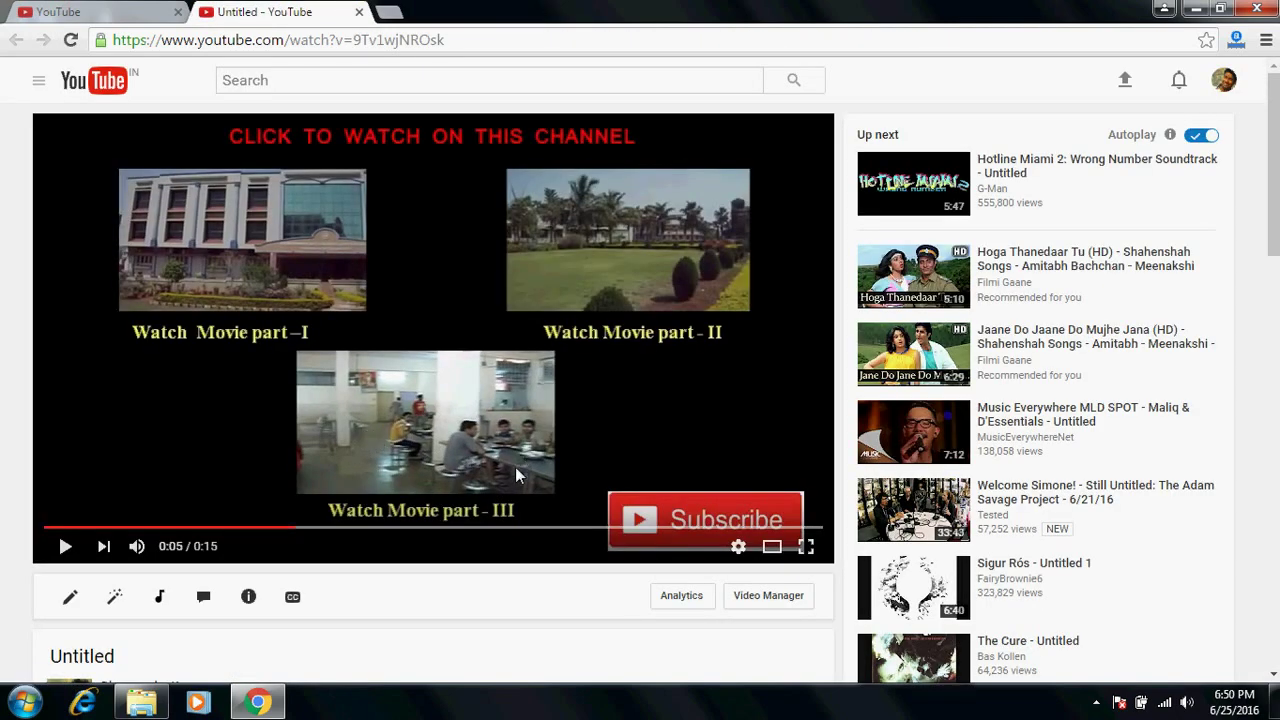
{"action": "left_click", "coordinate": [143, 18]}
Add another Note annotation positioned and sized over the Subscribe button
{"action": "scroll", "coordinate": [705, 562], "scroll_direction": "down", "scroll_amount": 2}
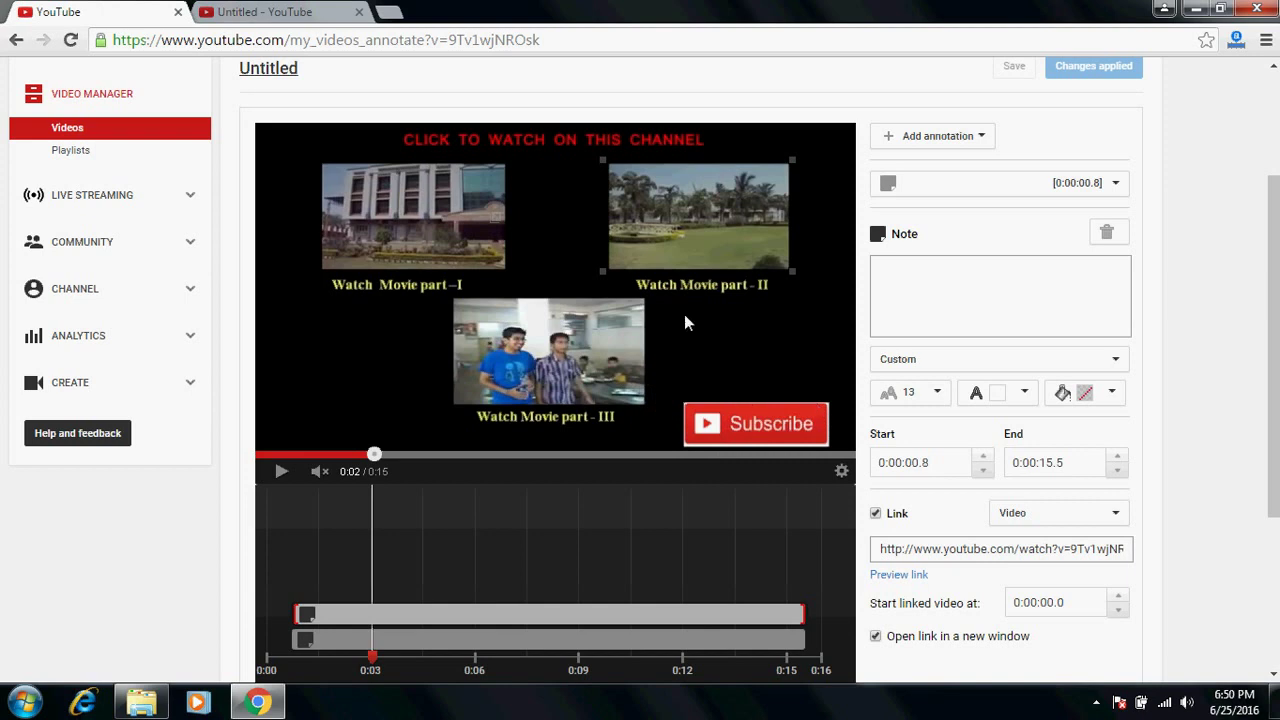
{"action": "left_click", "coordinate": [940, 136]}
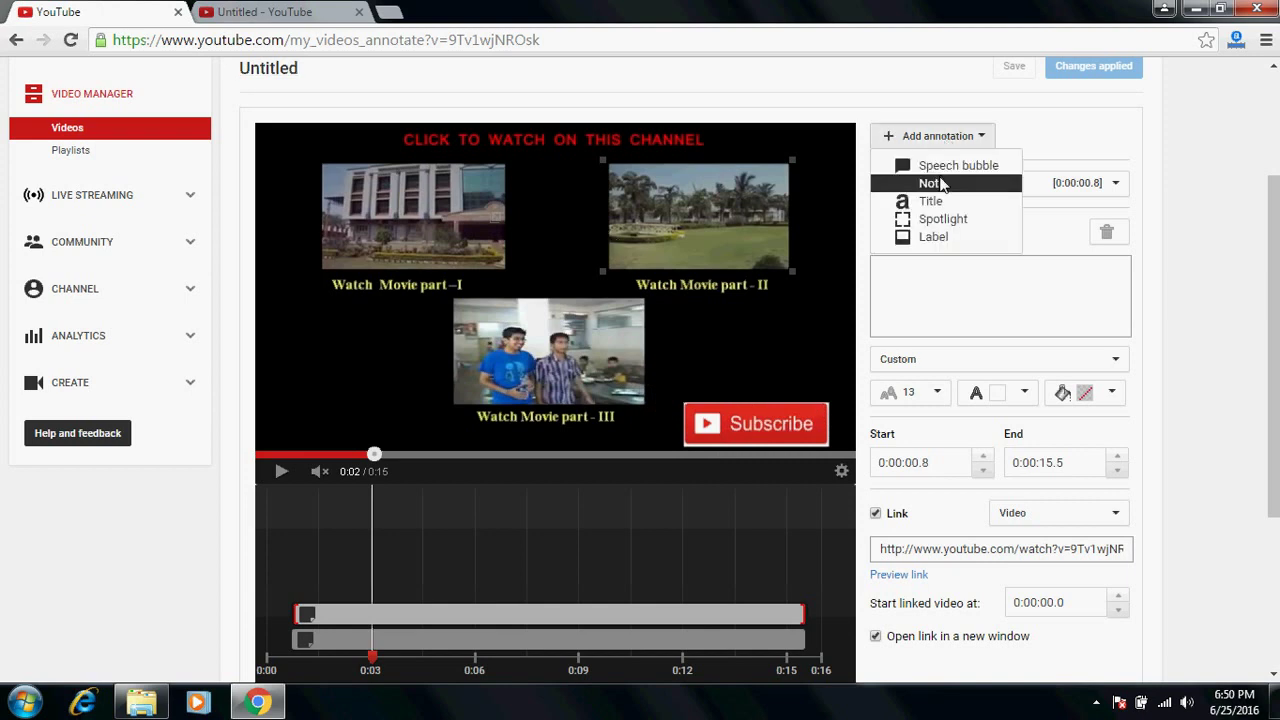
{"action": "left_click", "coordinate": [928, 184]}
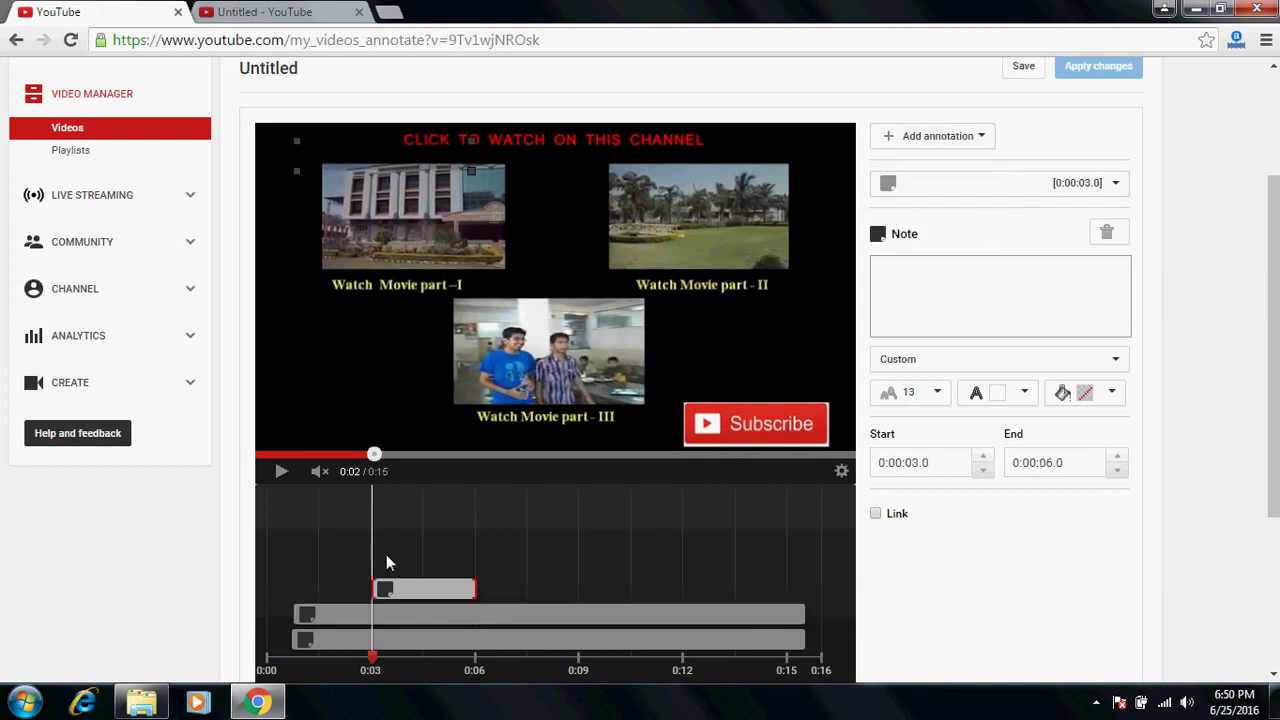
{"action": "mouse_move", "coordinate": [410, 154]}
{"action": "left_mouse_down"}
{"action": "mouse_move", "coordinate": [706, 397]}
{"action": "mouse_move", "coordinate": [759, 429]}
{"action": "mouse_move", "coordinate": [782, 415]}
{"action": "left_mouse_up"}
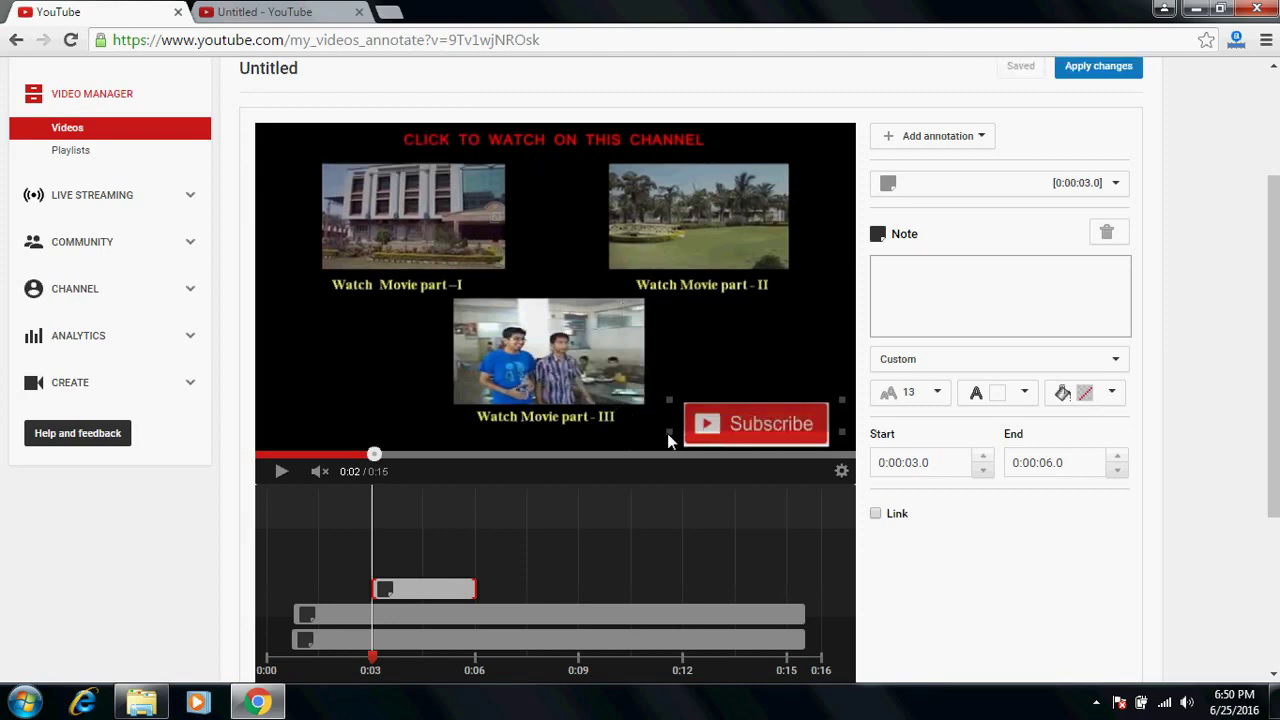
{"action": "left_click_drag", "start_coordinate": [667, 433], "coordinate": [671, 450]}
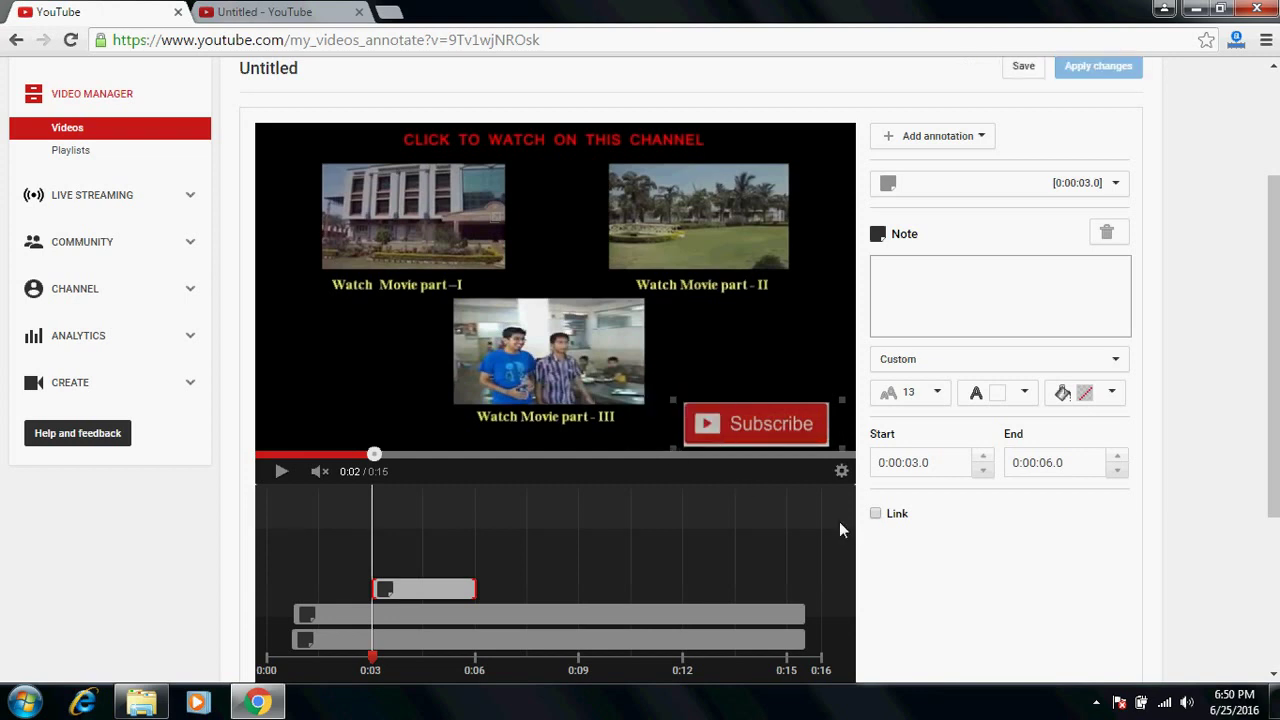
Make the note a Subscribe-type link and focus the username field
{"action": "left_click", "coordinate": [877, 515]}
{"action": "left_click", "coordinate": [1048, 522]}
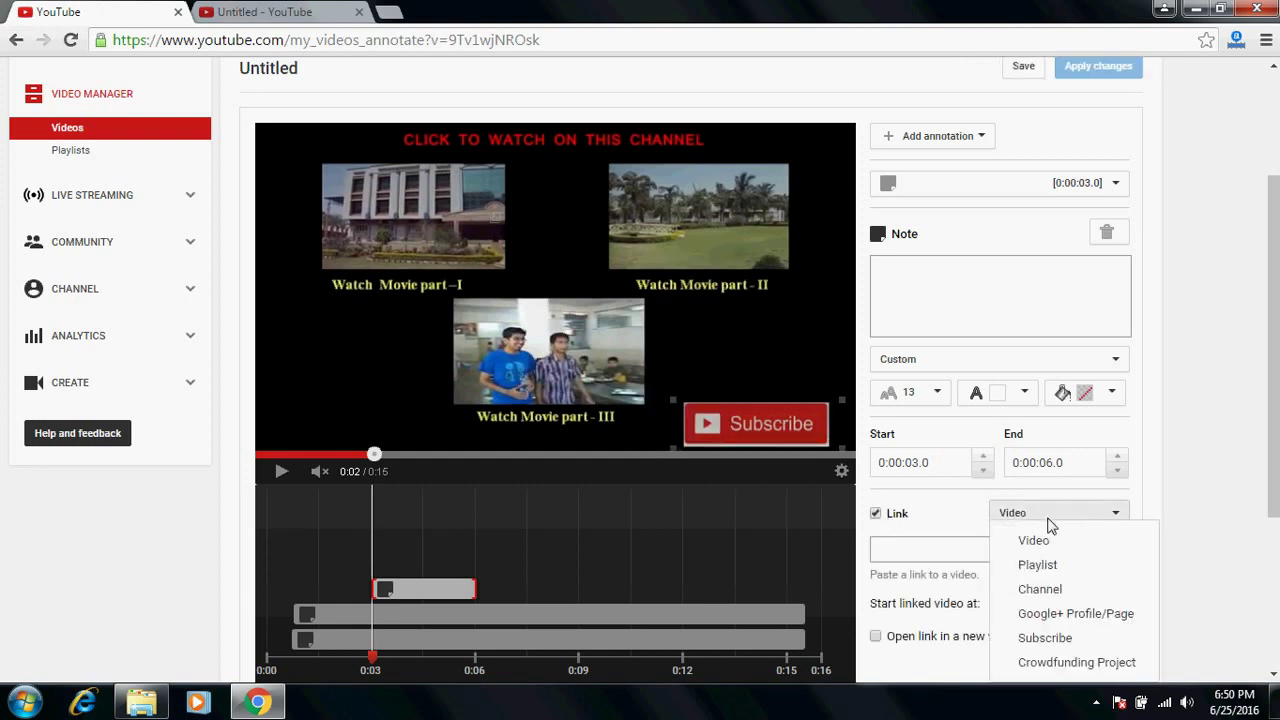
{"action": "left_click", "coordinate": [1040, 637]}
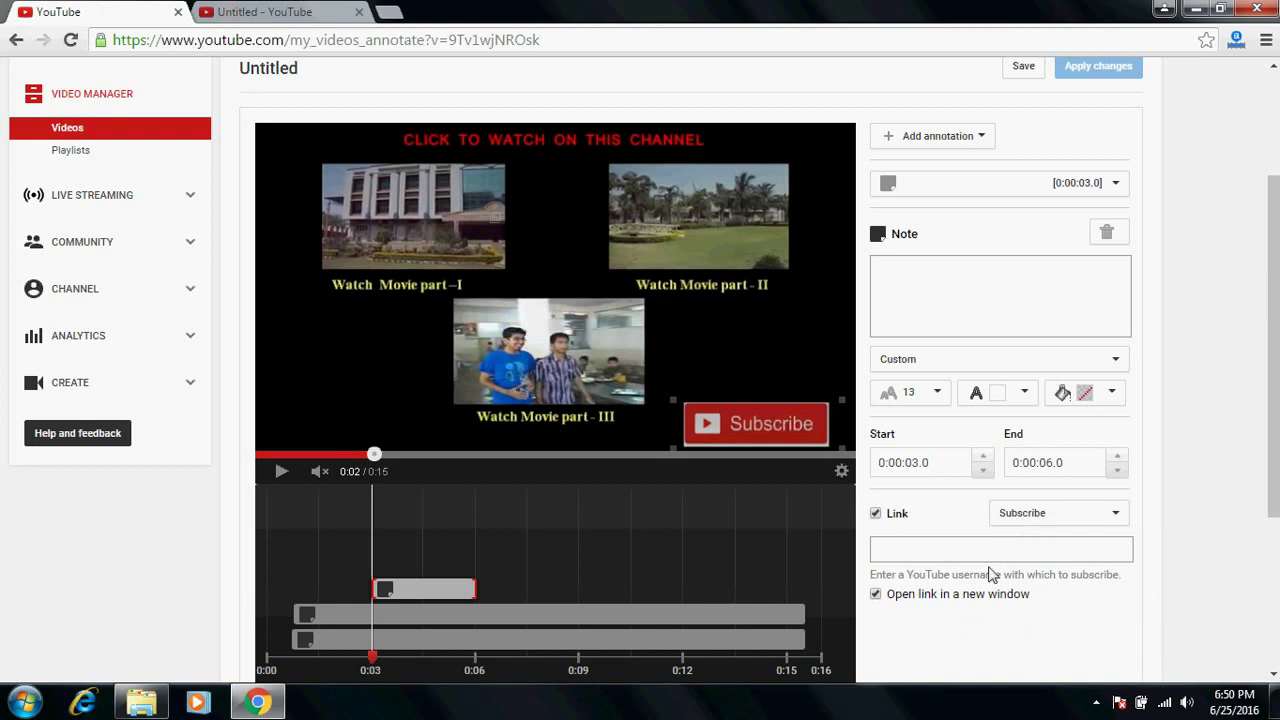
{"action": "left_click", "coordinate": [946, 556]}
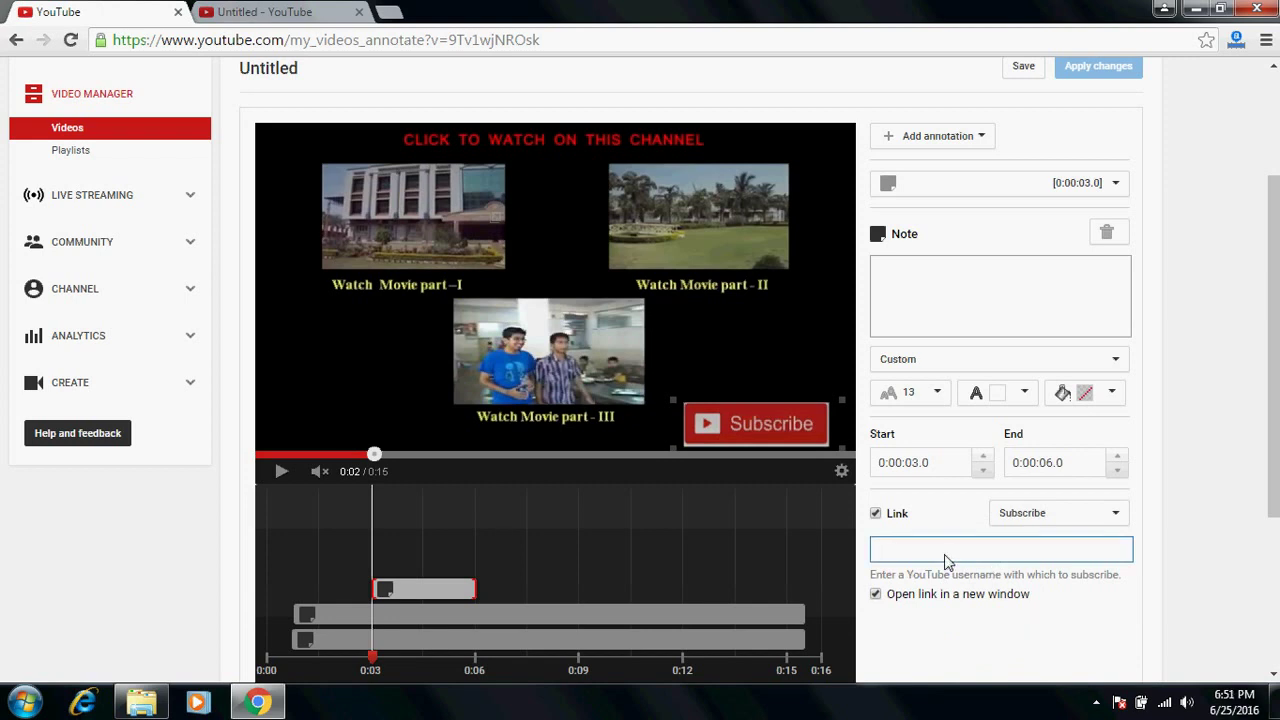